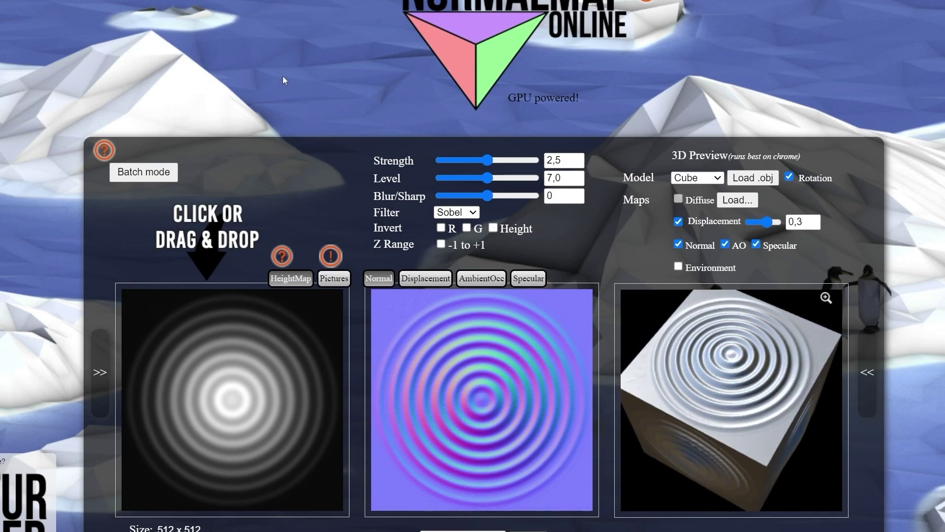
Load texture photo.jpg from the Desktop as the height map and turn off AO in the 3D preview
click(251, 276)
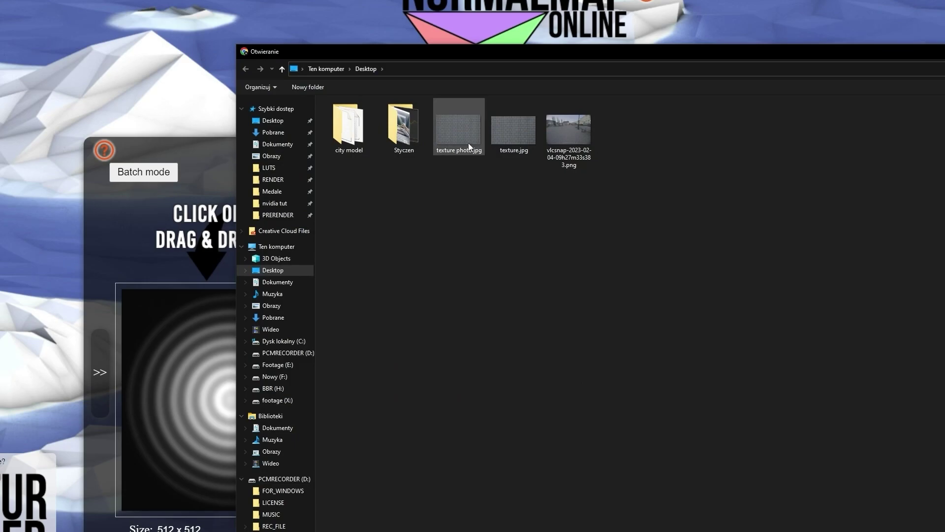
double_click(463, 144)
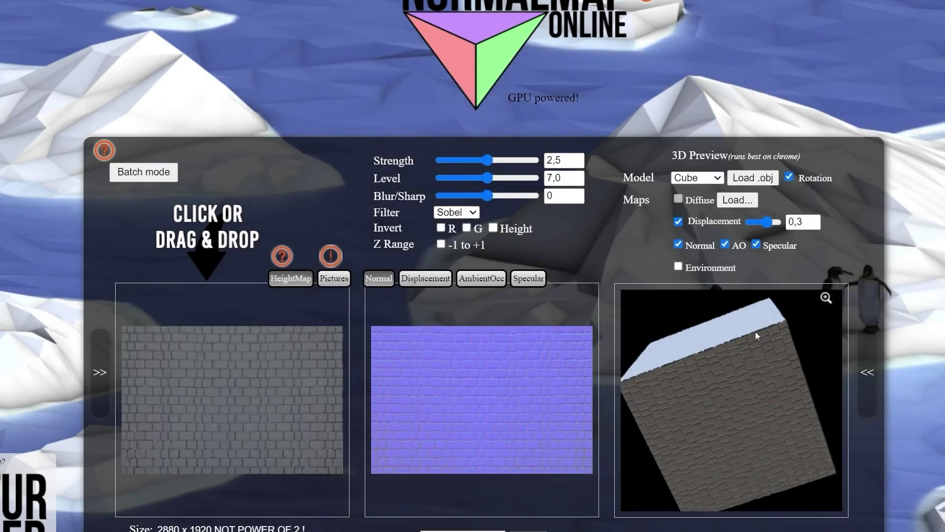
click(725, 244)
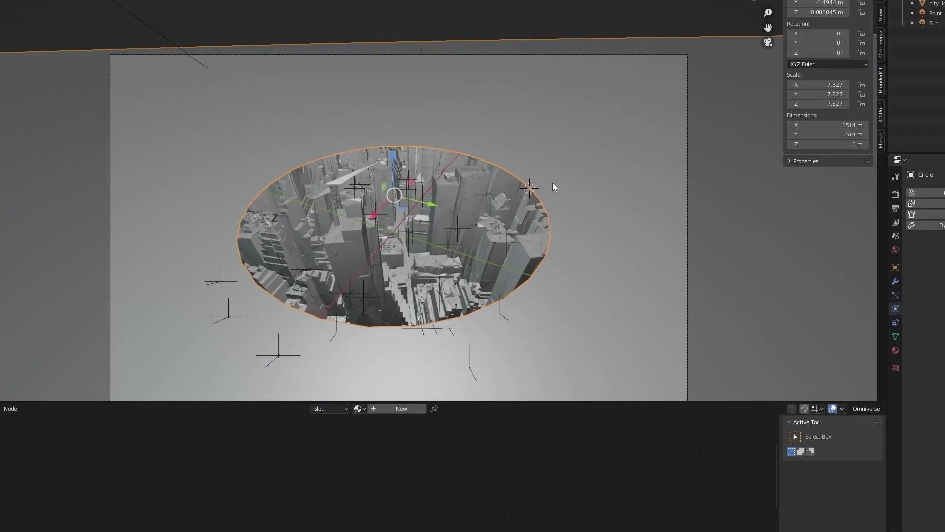
In Blender, separate the inner edge loop around the hole from the Circle mesh and name the new object thickness
scroll(559, 172, up, 2)
ctrl+middle_drag(561, 172, 560, 170)
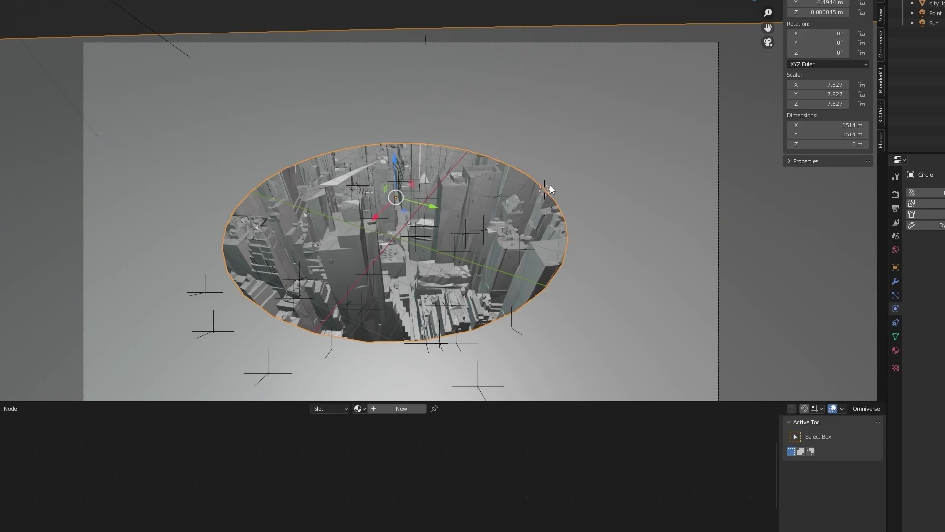
key(Tab)
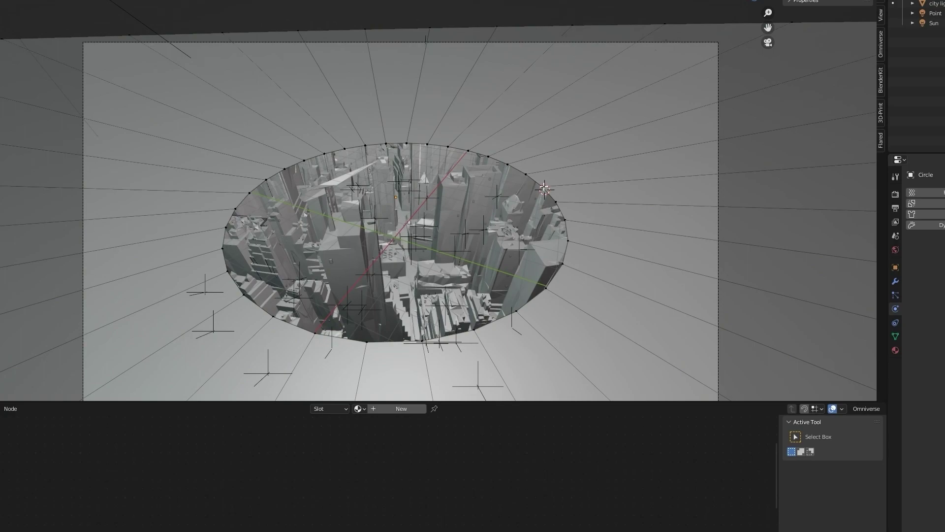
key(a)
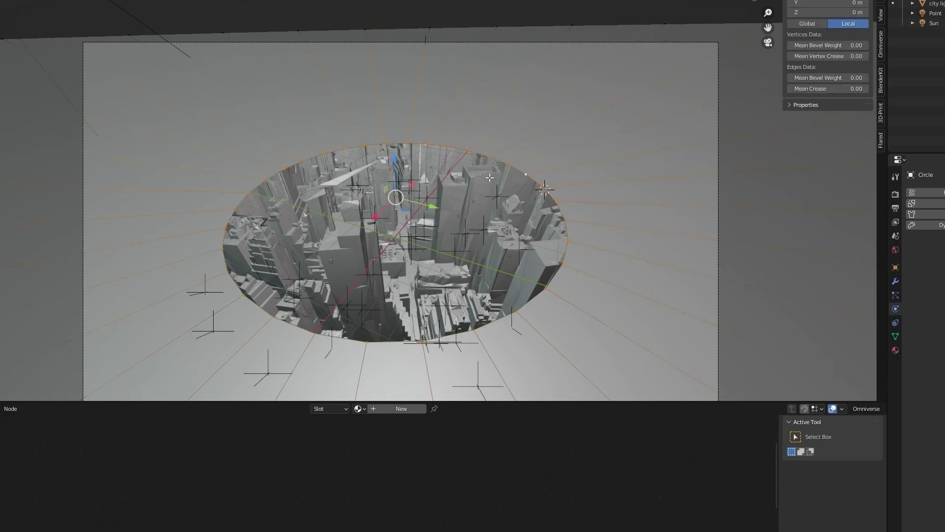
key(alt+a)
drag(600, 127, 186, 350)
key(p)
click(354, 221)
key(Tab)
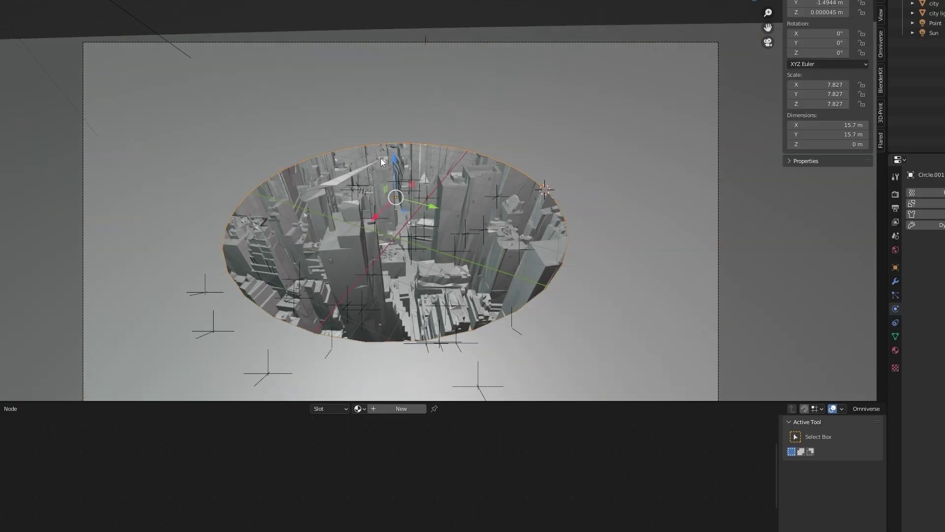
shift+click(382, 127)
key(Return)
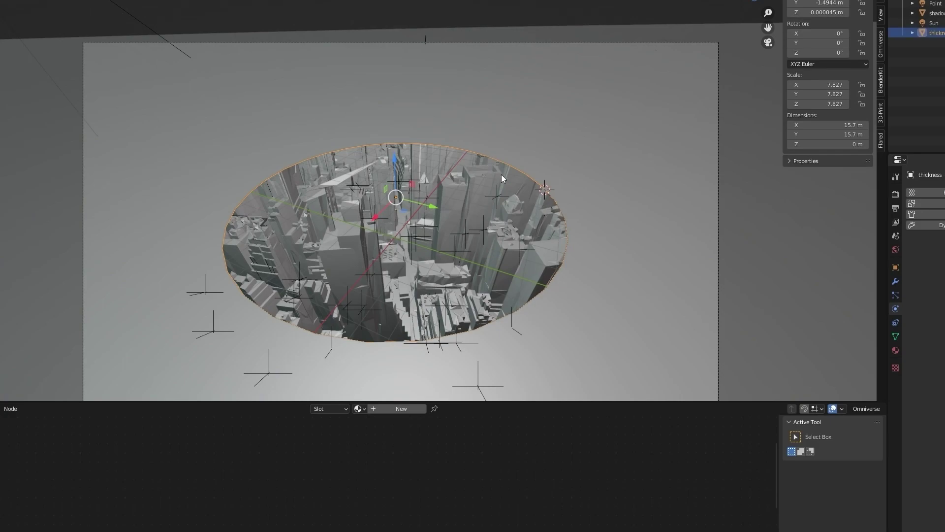
Extrude the thickness object's whole edge loop a short distance straight down along Z
key(Tab)
key(a)
key(e)
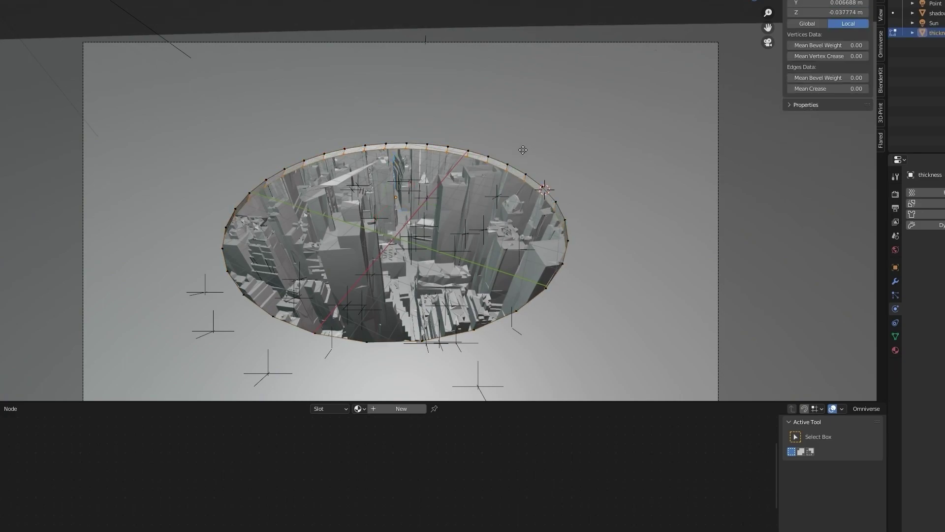
key(z)
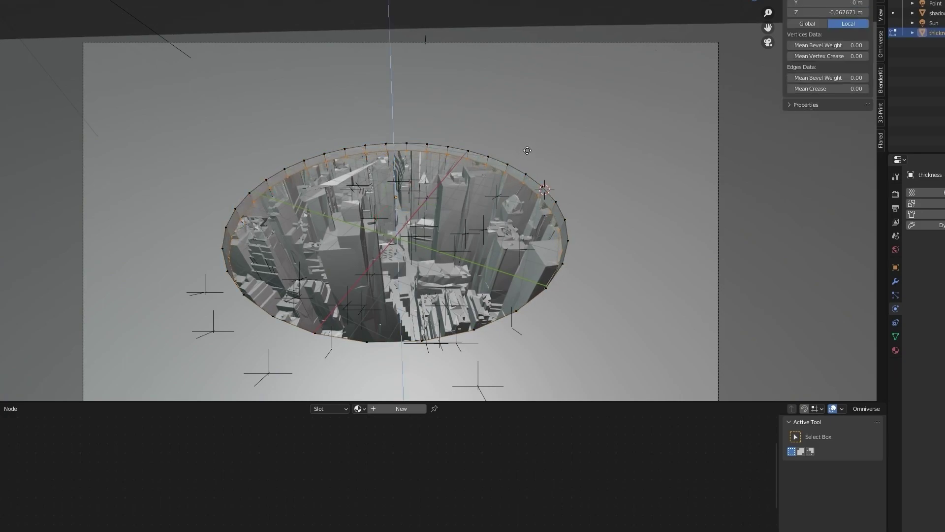
click(525, 152)
Extrude the lower edge of the thickness ring further down along Z and slightly adjust its scale
key(e)
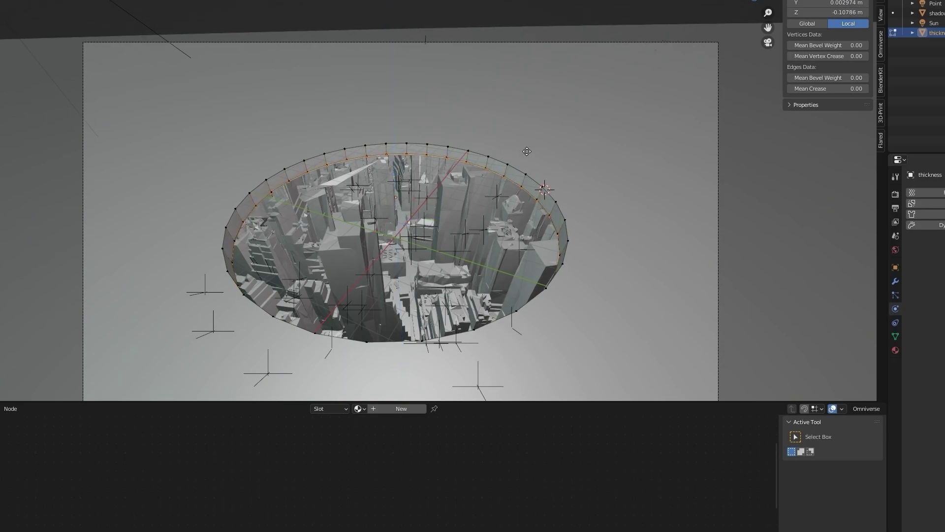
key(z)
click(526, 158)
key(s)
click(528, 157)
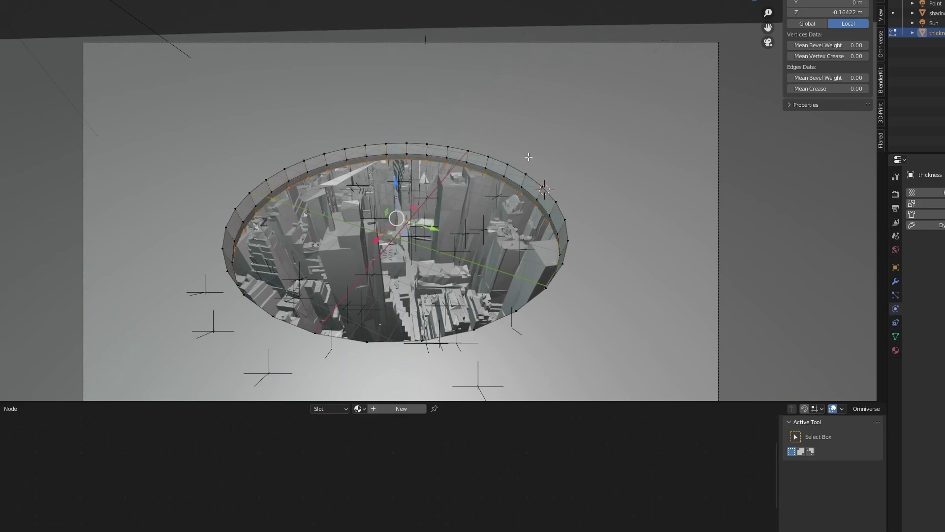
Extrude a third wall segment down along Z, scale its edge outward to about 18.2 m across, and leave mesh editing
key(e)
key(z)
click(527, 165)
key(s)
click(539, 161)
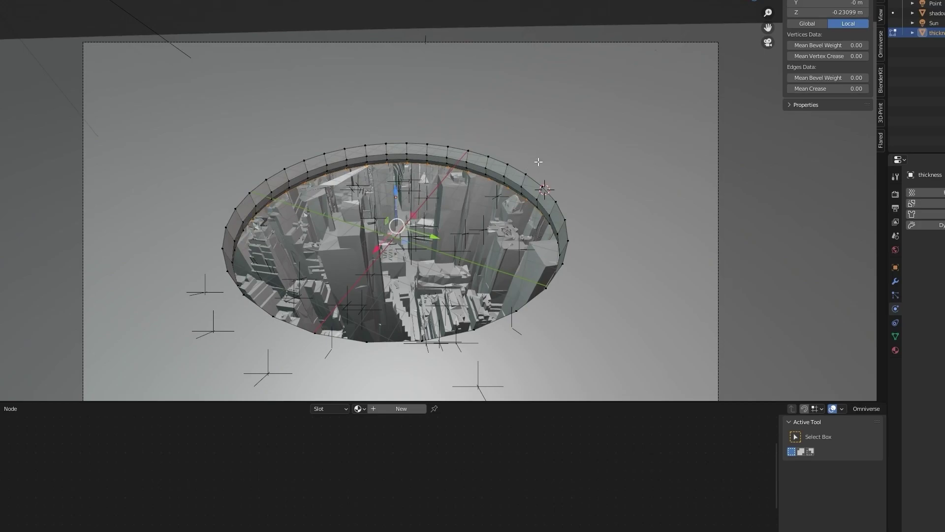
key(Tab)
Switch the viewport to rendered shading and change the thickness object's visibility setting so its wall renders
key(z)
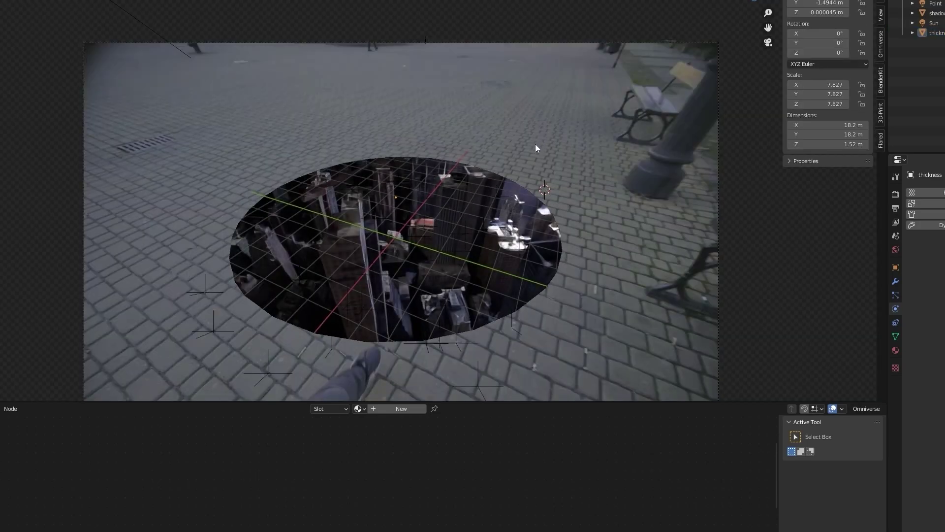
click(511, 187)
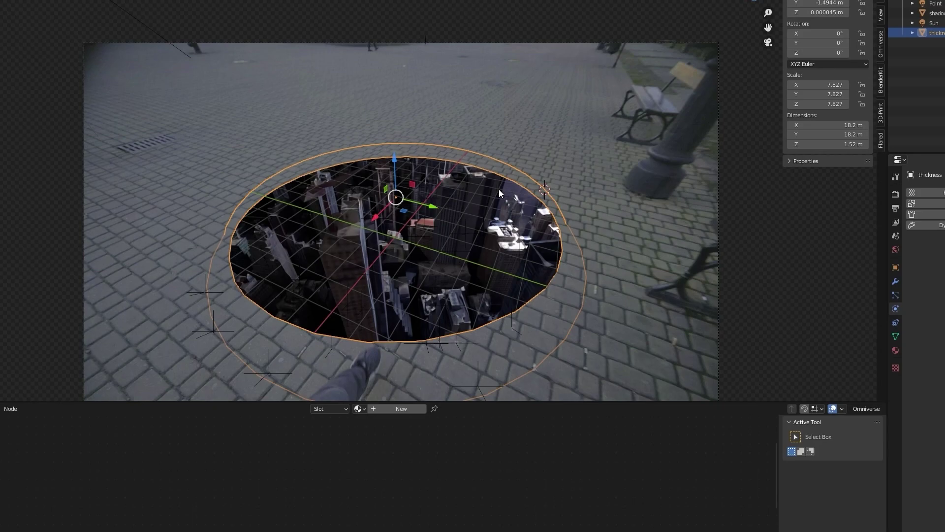
click(895, 267)
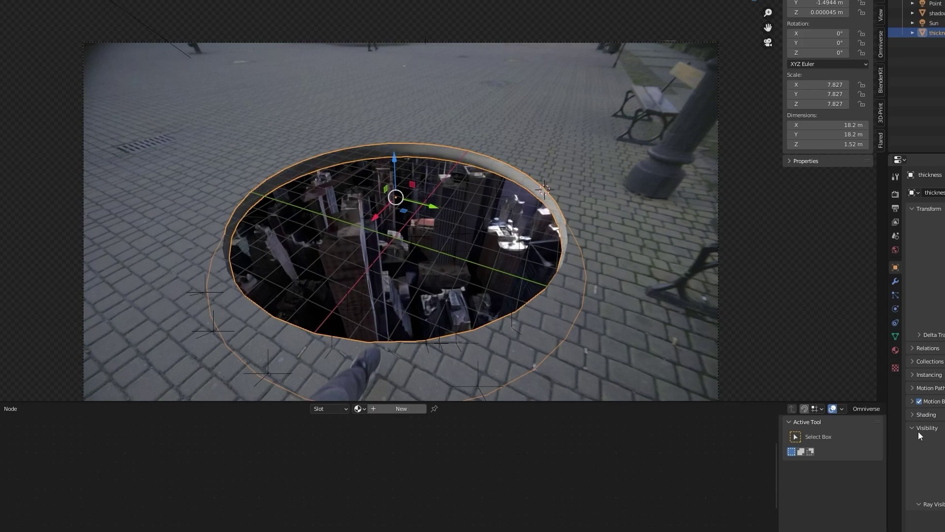
right_click(464, 137)
key(alt+a)
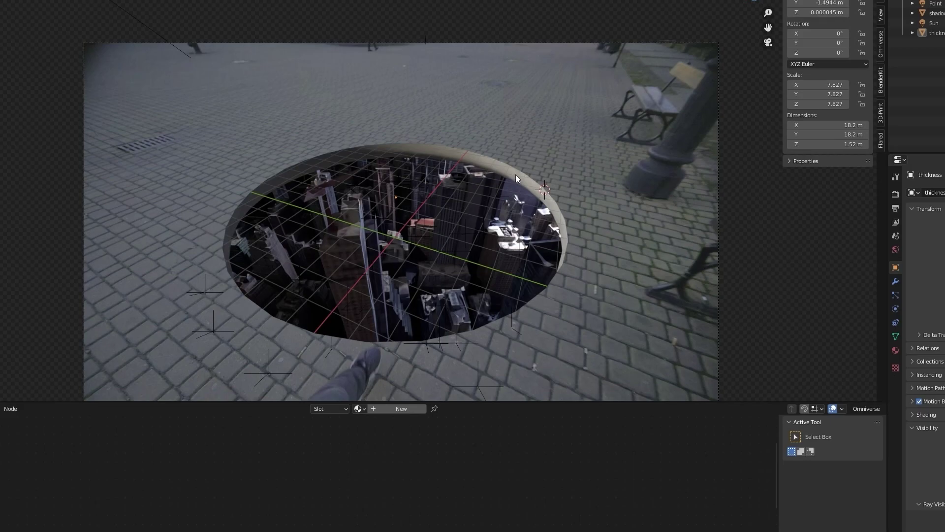
Create a new material for the thickness object and bring its shader nodes into view
click(516, 176)
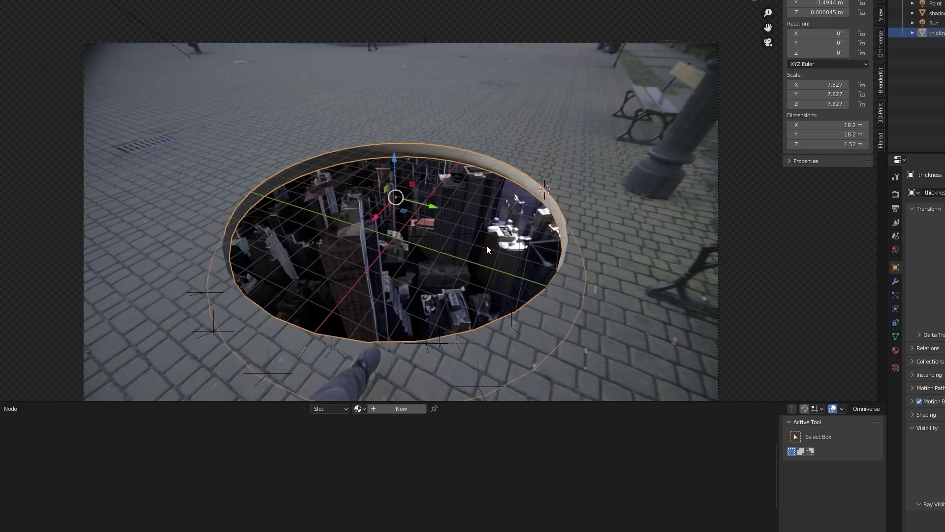
click(401, 408)
click(2, 408)
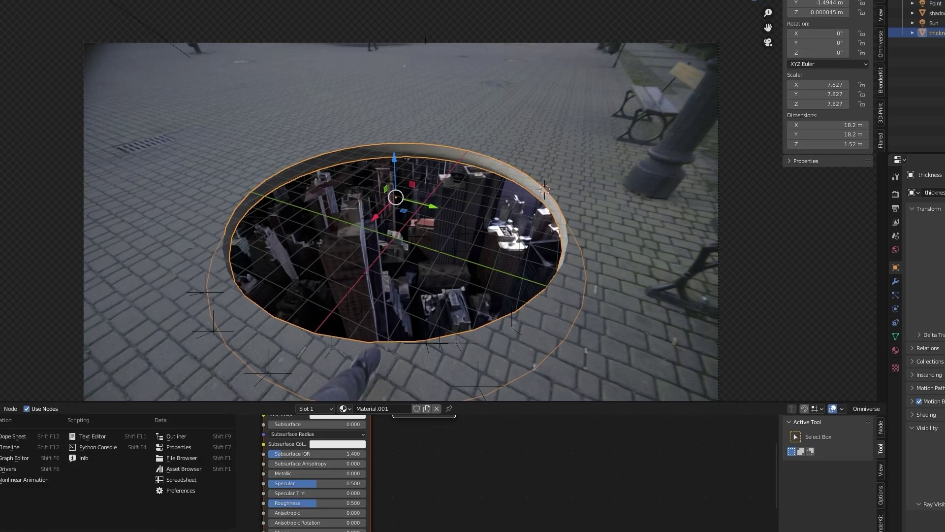
middle_drag(415, 458, 437, 531)
middle_drag(317, 476, 357, 458)
click(269, 468)
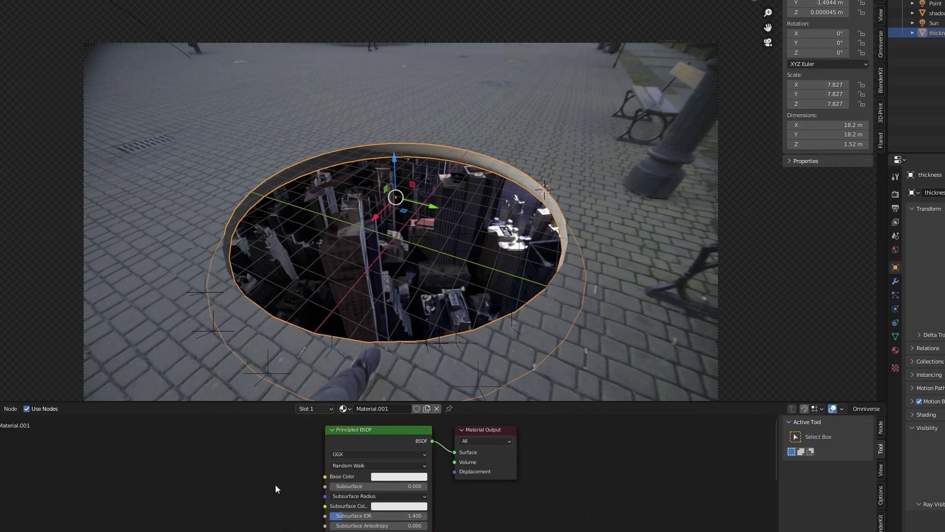
Add an Image Texture node, connect its Color to the Principled BSDF's Base Color, and load texture photo.jpg
key(shift+a)
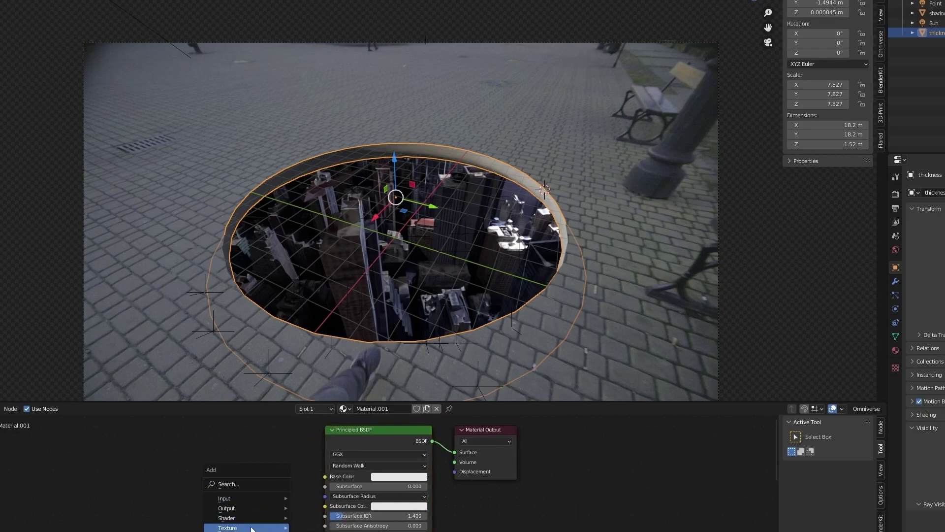
mouse_move(252, 529)
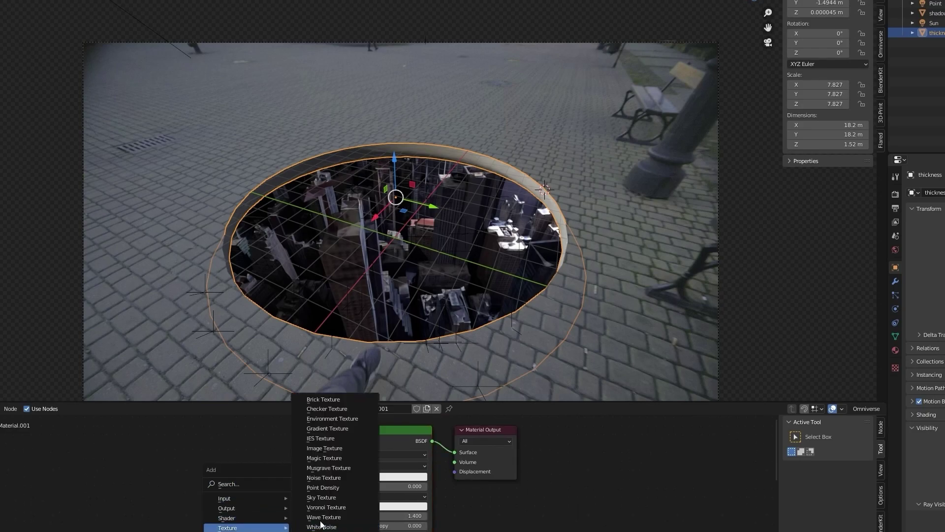
click(327, 448)
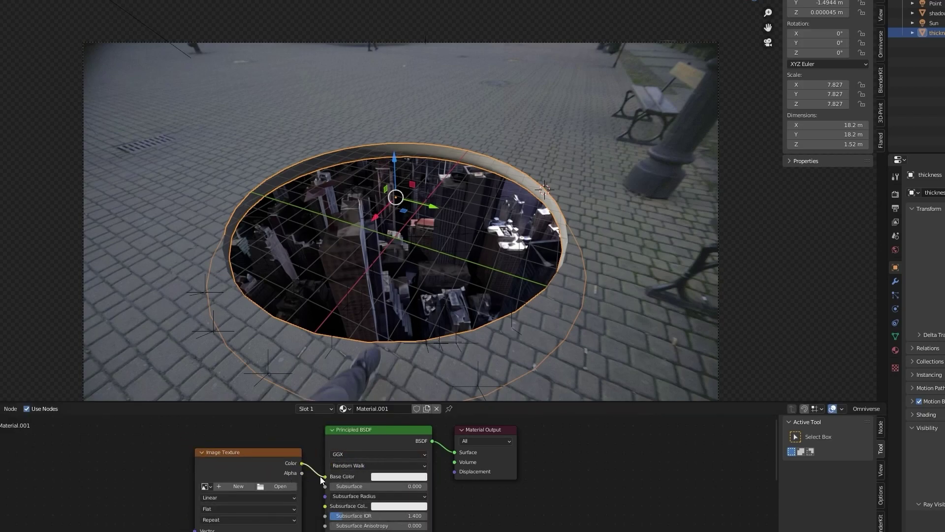
click(321, 477)
click(280, 486)
right_click(332, 226)
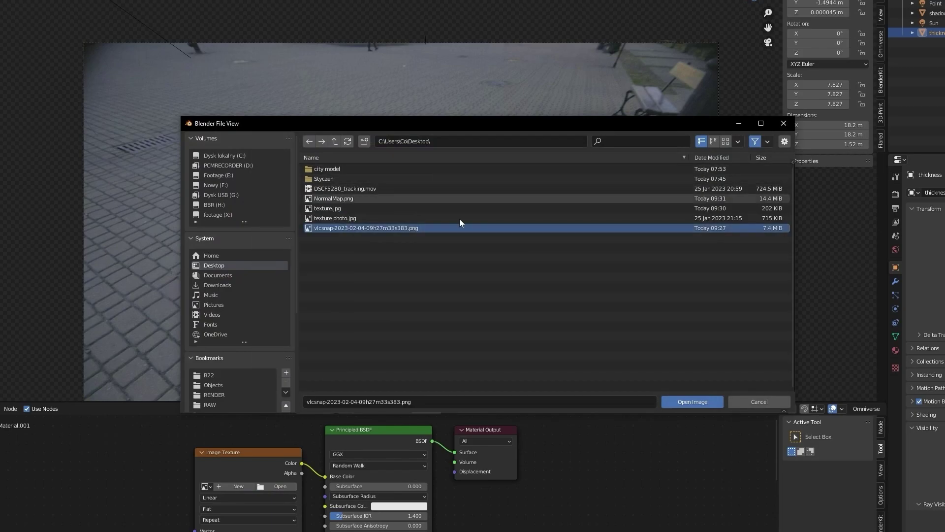
click(397, 260)
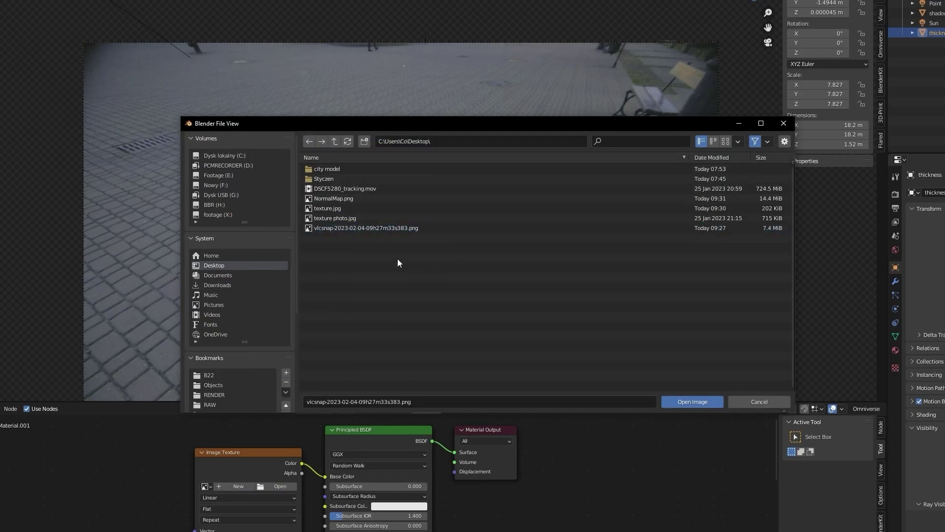
double_click(360, 218)
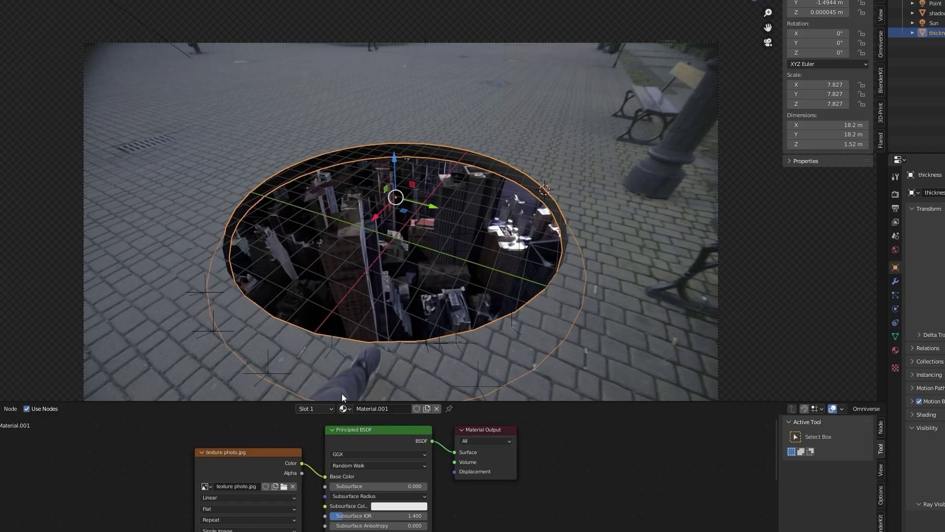
Move the texture photo.jpg node further away from the Principled BSDF to make room between them
middle_drag(222, 469, 304, 514)
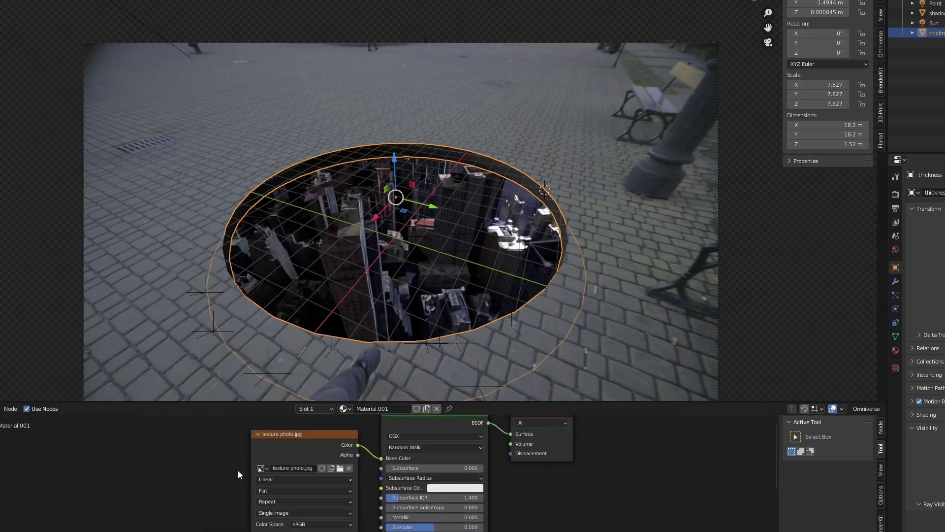
drag(269, 432, 95, 424)
middle_drag(266, 500, 278, 454)
right_click(268, 477)
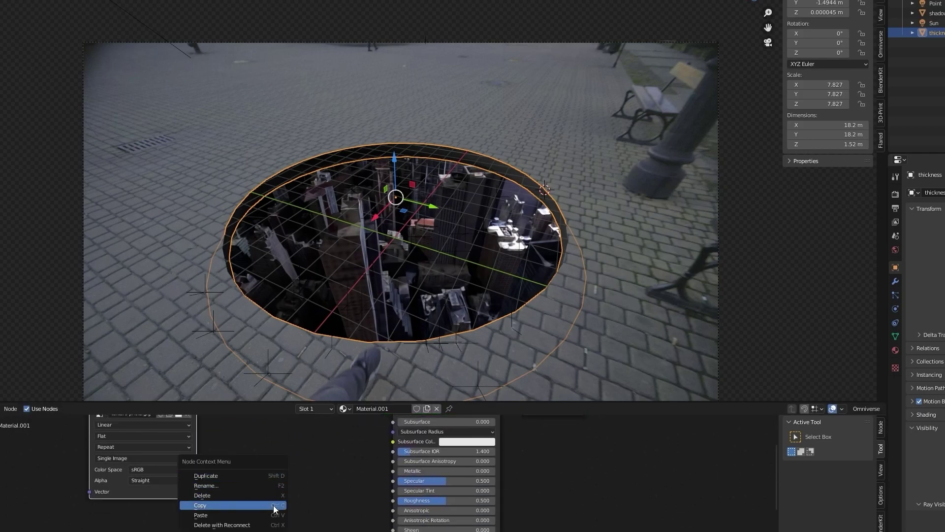
key(Escape)
Add a second Image Texture node and place it below the texture photo.jpg node, beside the Principled BSDF's lower inputs
key(shift+a)
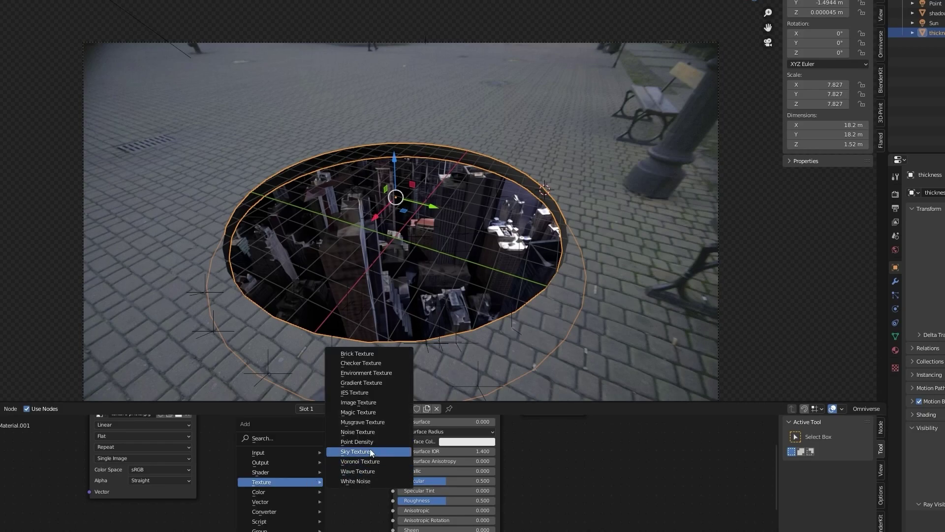
click(359, 402)
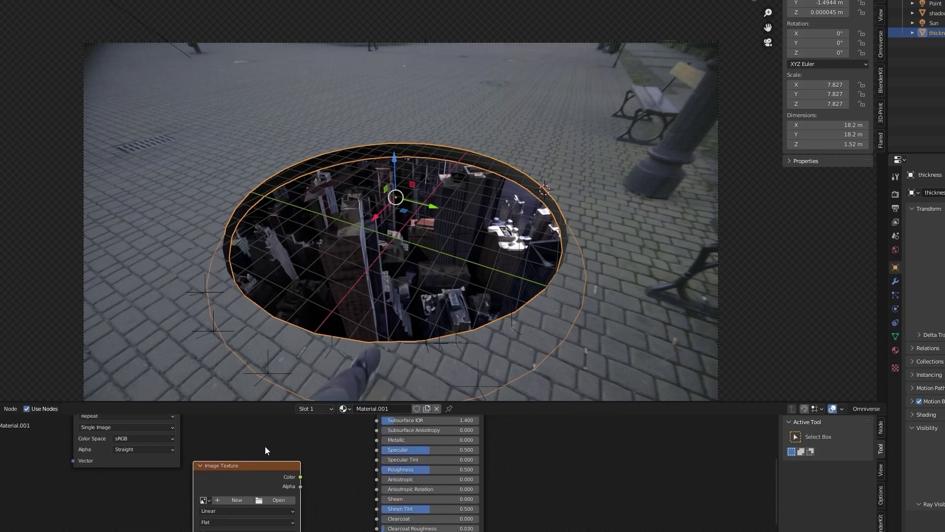
middle_drag(265, 450, 252, 471)
middle_drag(315, 487, 316, 426)
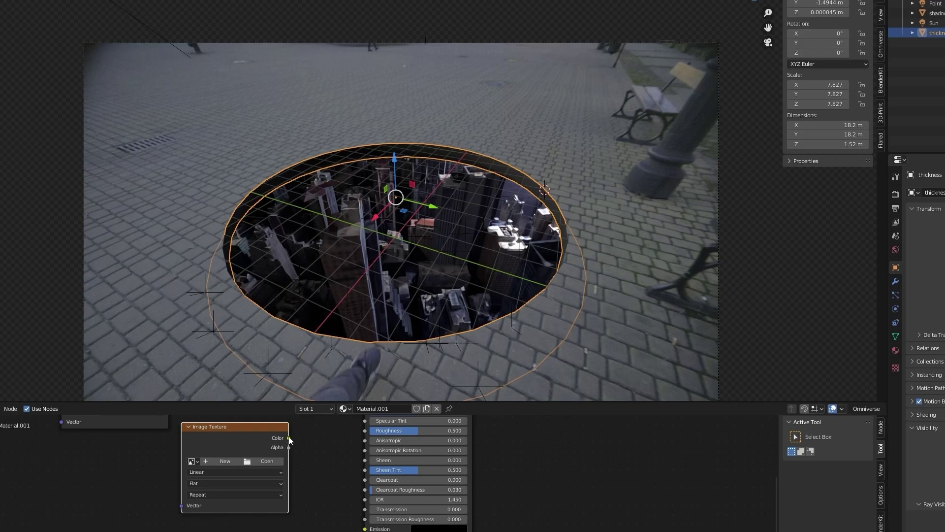
drag(277, 432, 270, 486)
middle_drag(292, 478, 297, 451)
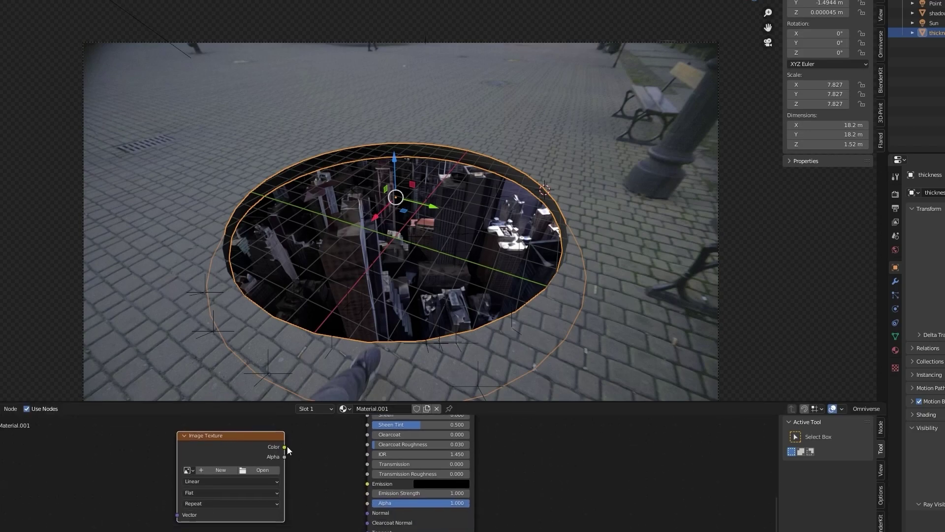
Connect the second Image Texture's Color to the Principled BSDF's Normal input and load NormalMap.png into it
click(279, 458)
drag(277, 455, 365, 515)
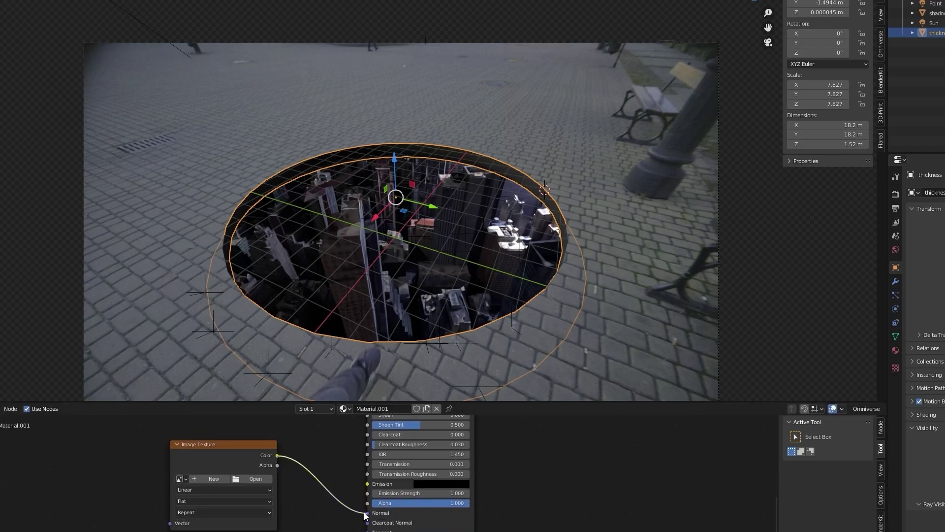
click(255, 478)
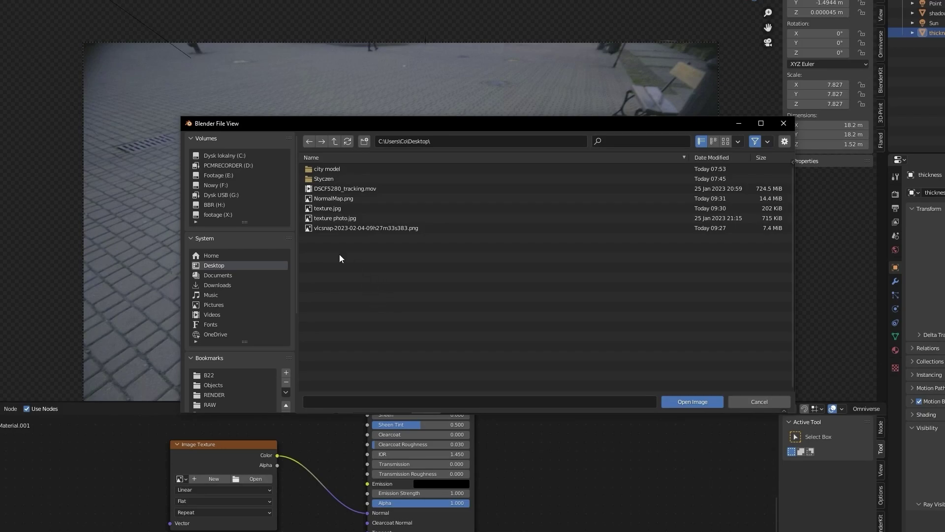
double_click(339, 199)
middle_drag(296, 493, 308, 427)
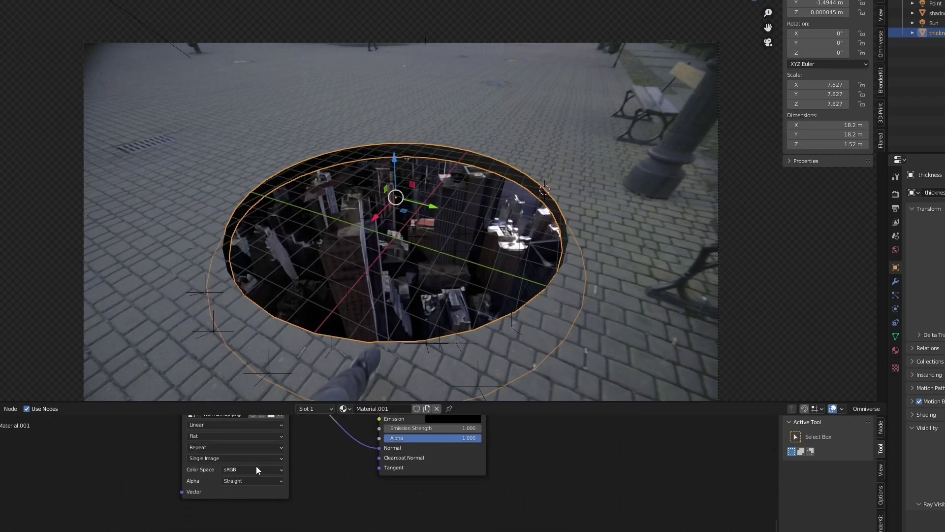
Set the NormalMap.png Image Texture's color space to Non-Color
click(253, 470)
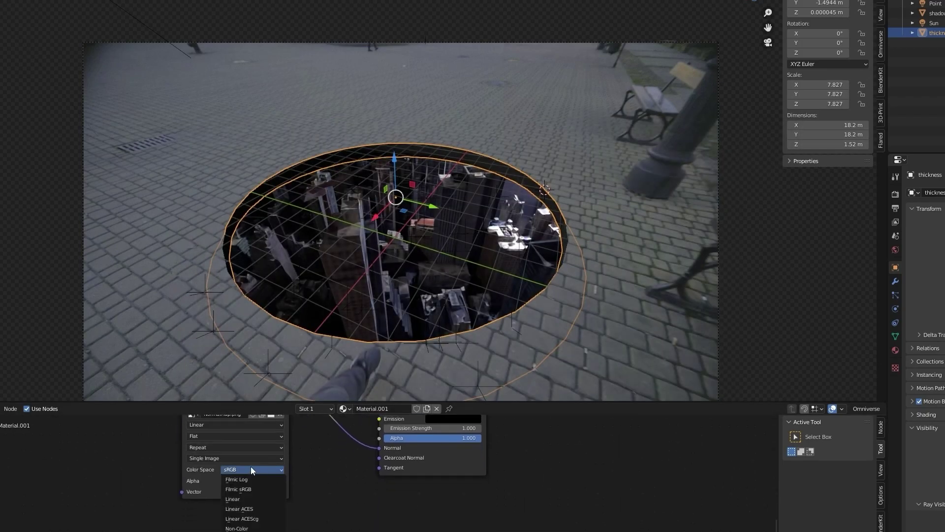
click(237, 529)
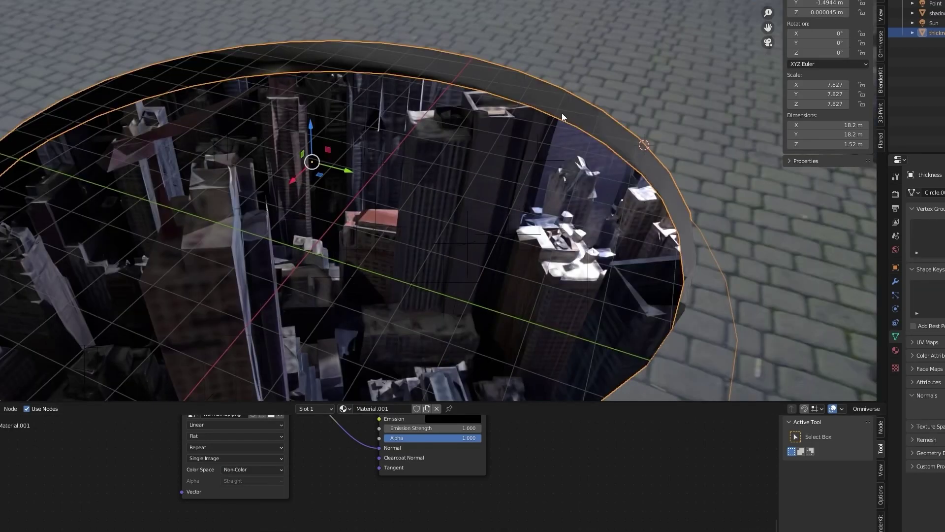
Select the entire thickness wall mesh and unwrap its UVs, replacing the first unwrap with another UV projection
key(Tab)
key(a)
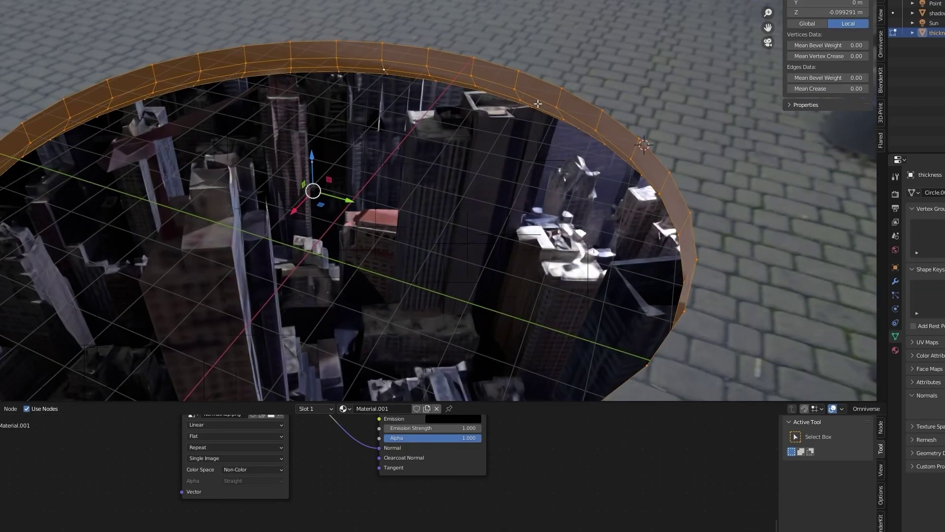
key(u)
key(u)
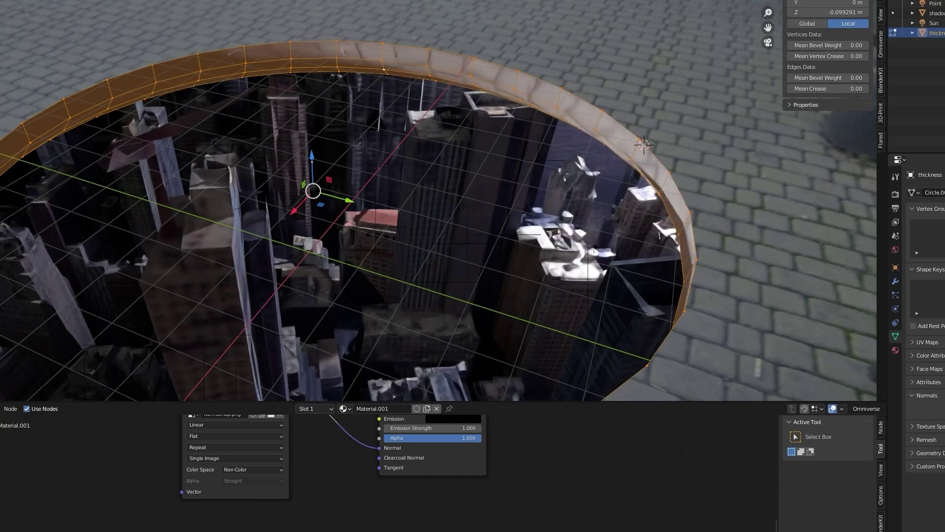
key(u)
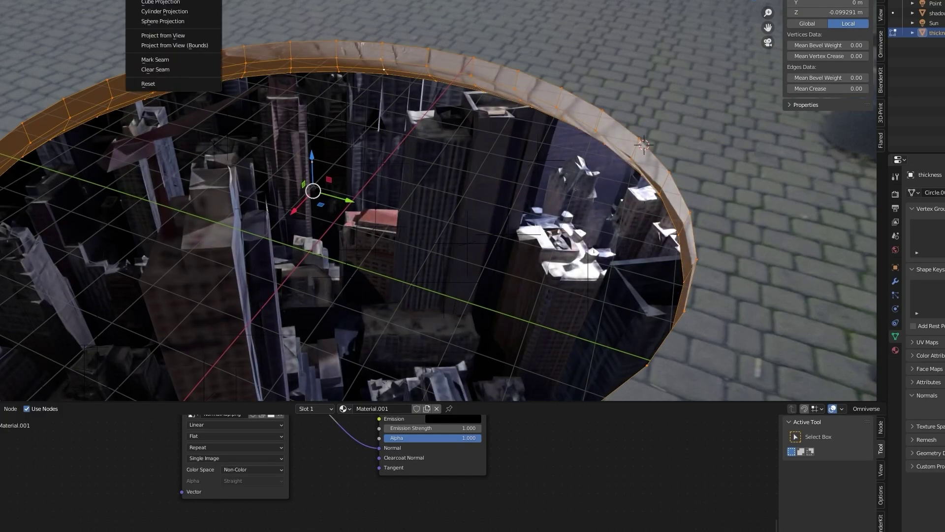
click(168, 0)
click(168, 40)
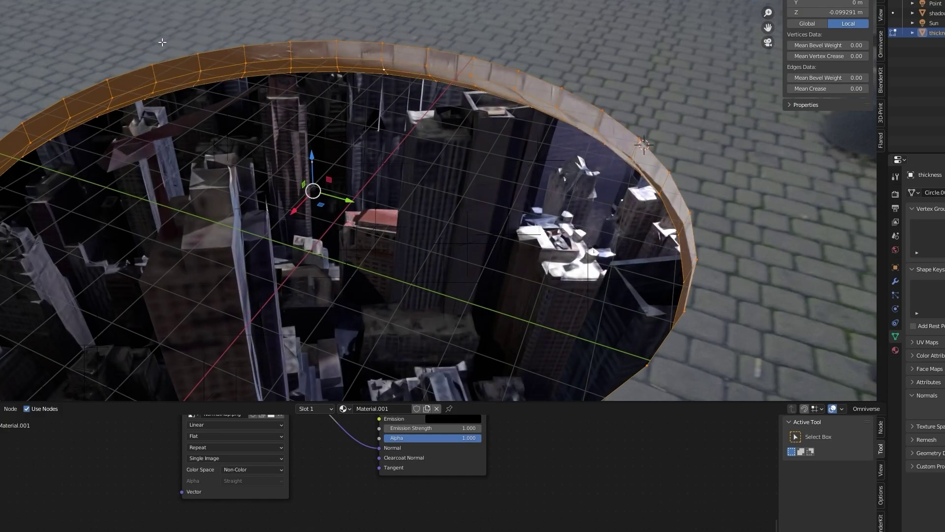
key(Tab)
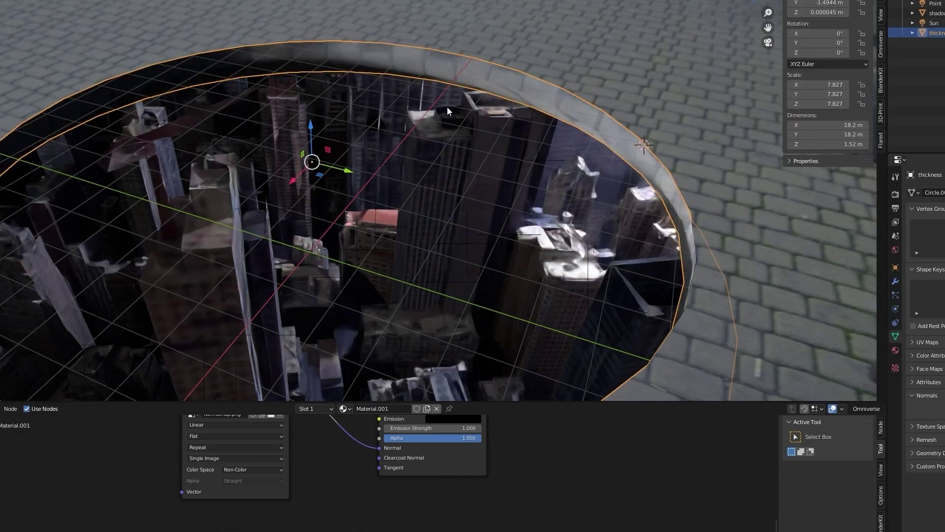
scroll(564, 176, down, 5)
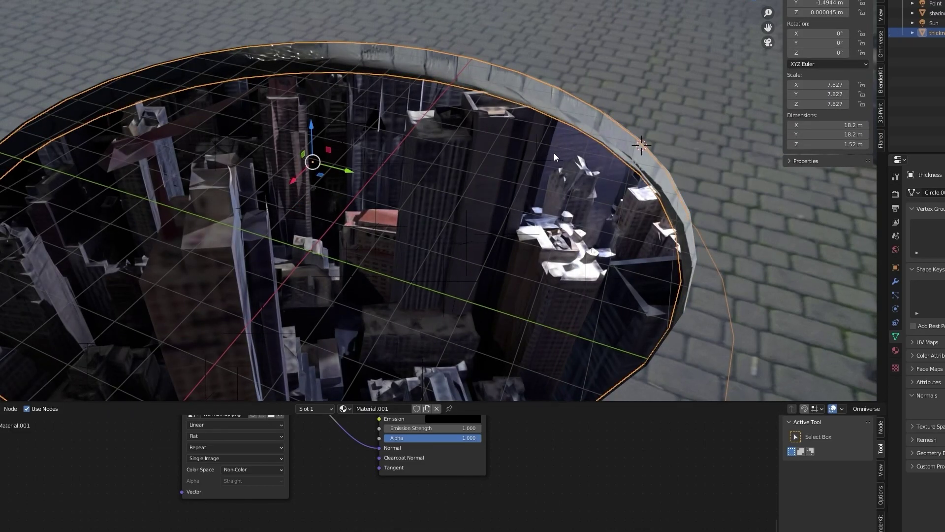
scroll(530, 182, up, 1)
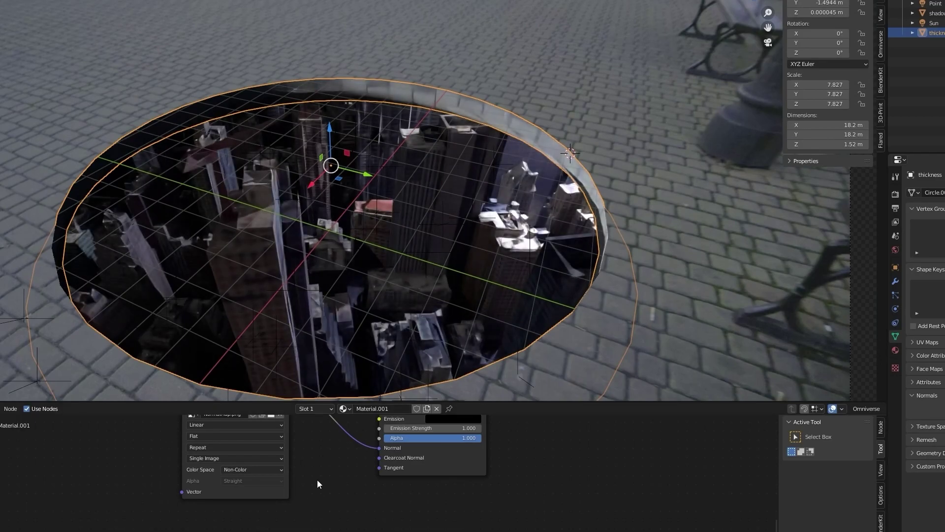
Enlarge the node editor, add a Reroute node before the Image Texture nodes, and connect it to both Vector inputs
drag(519, 401, 517, 330)
middle_drag(502, 402, 518, 438)
scroll(517, 448, down, 4)
scroll(516, 438, down, 2)
middle_drag(304, 418, 438, 403)
scroll(426, 405, up, 2)
key(shift+a)
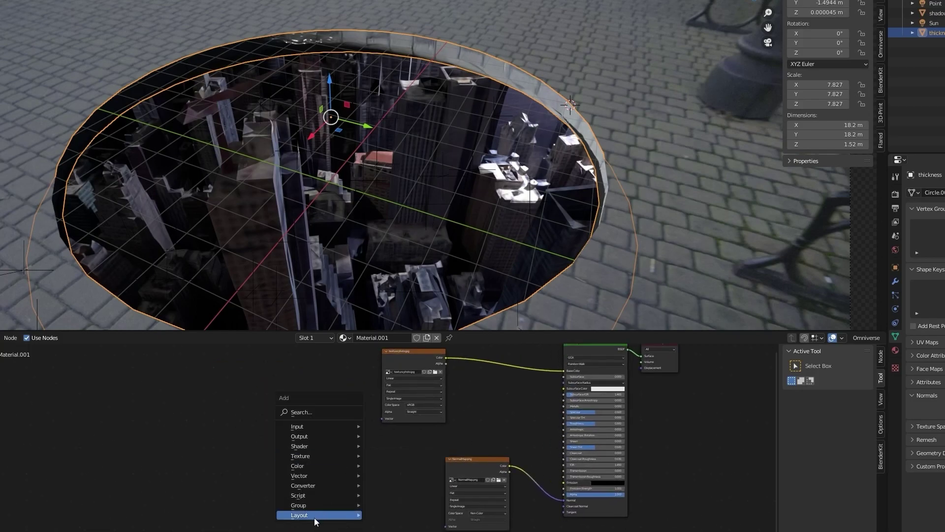
mouse_move(345, 515)
click(389, 523)
click(350, 450)
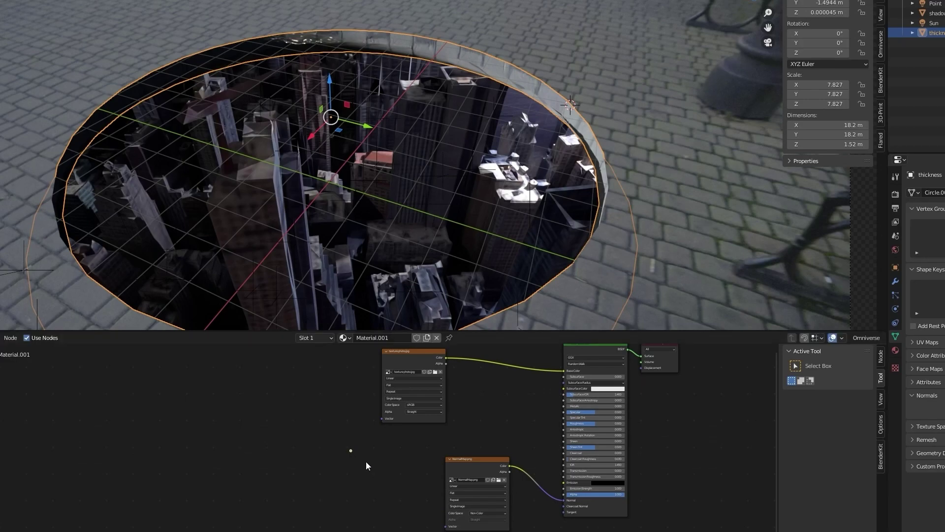
drag(381, 484, 445, 526)
Add a Texture Coordinate node and place it ahead of the Reroute node
ctrl+scroll(330, 456, left, 3)
key(shift+a)
mouse_move(332, 358)
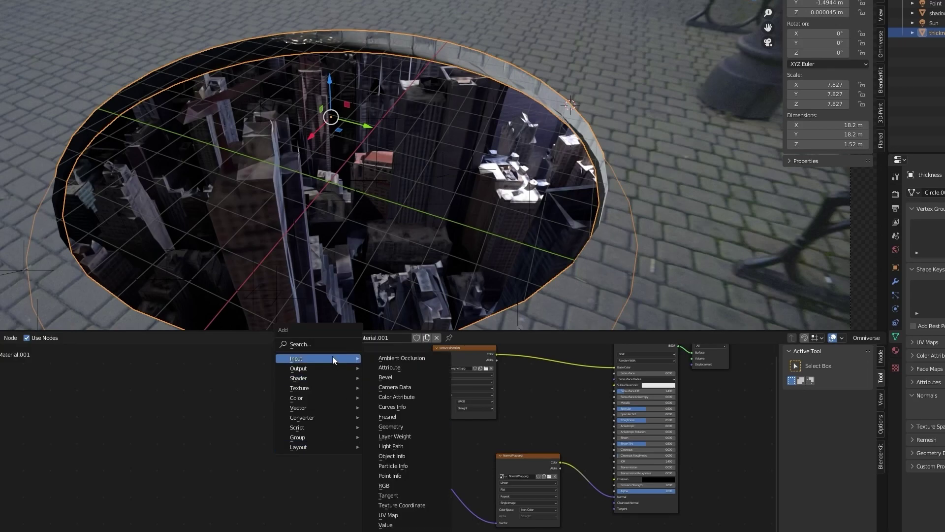
click(402, 506)
click(311, 412)
Connect the Texture Coordinate's UV output to the Reroute node that feeds both image textures
scroll(308, 411, up, 2)
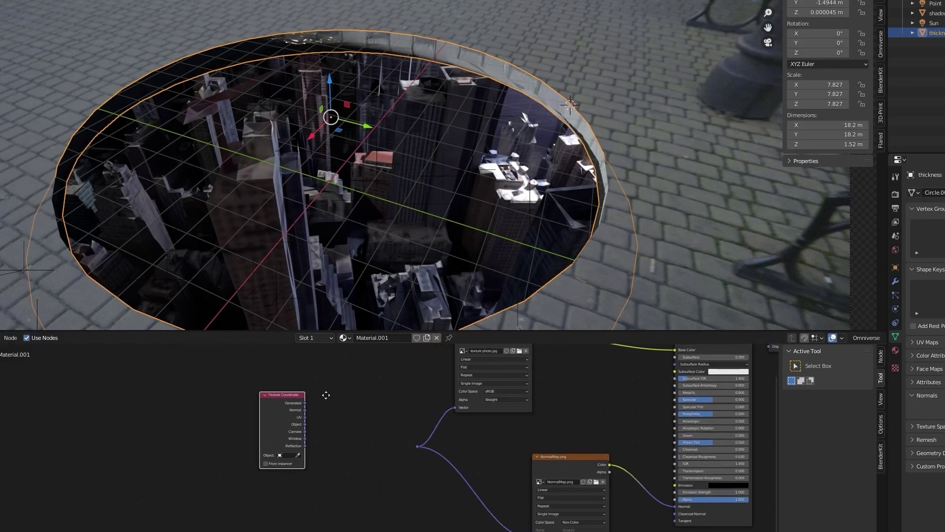
drag(302, 412, 431, 445)
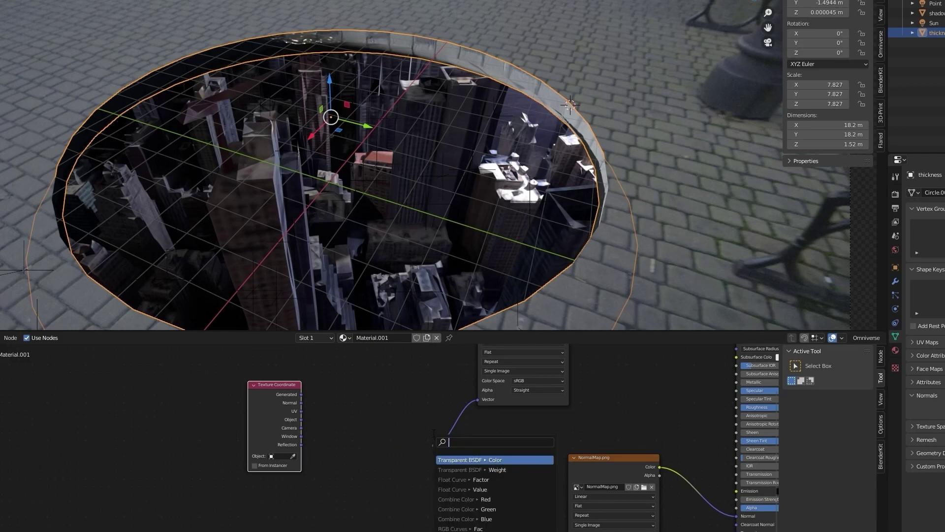
drag(301, 395, 428, 445)
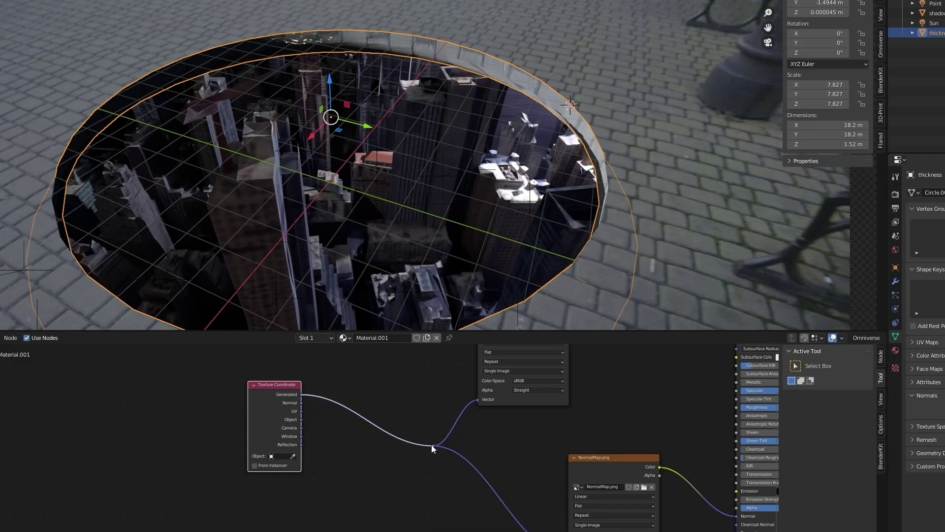
drag(300, 411, 435, 444)
key(Escape)
key(Escape)
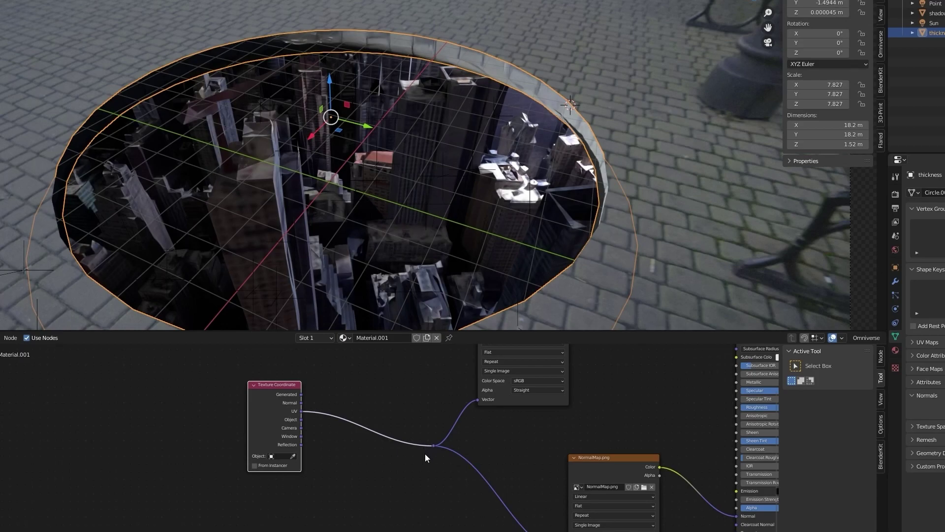
Insert a Mapping node between the Texture Coordinate and the Reroute, and set its X and Y scale to 2.810
key(shift+a)
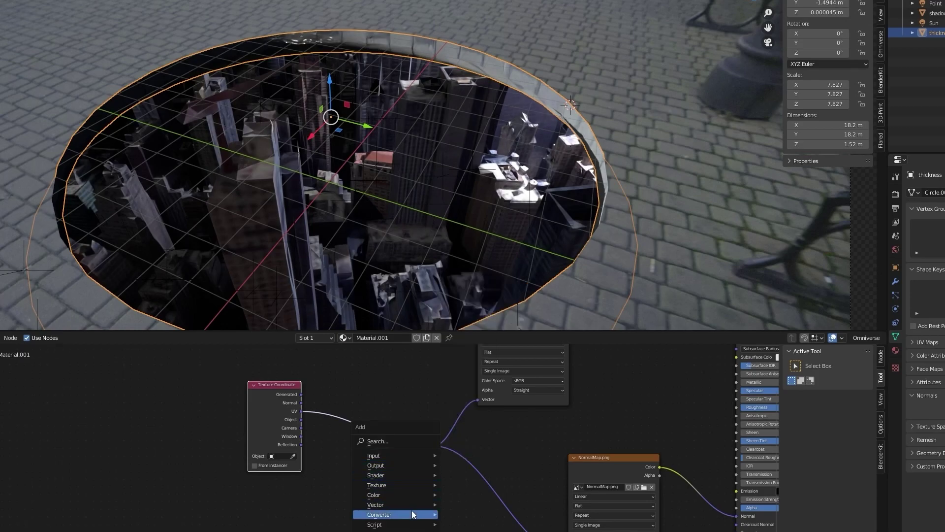
mouse_move(409, 504)
click(467, 523)
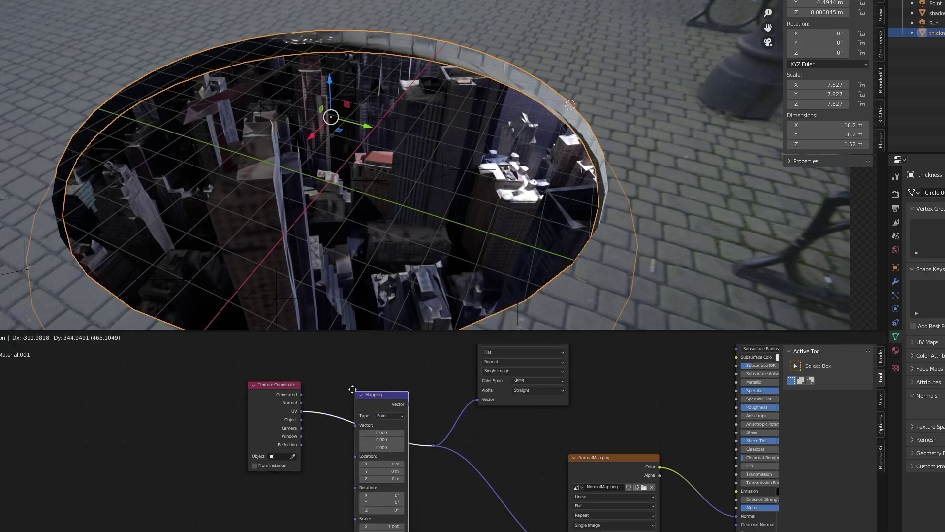
click(396, 436)
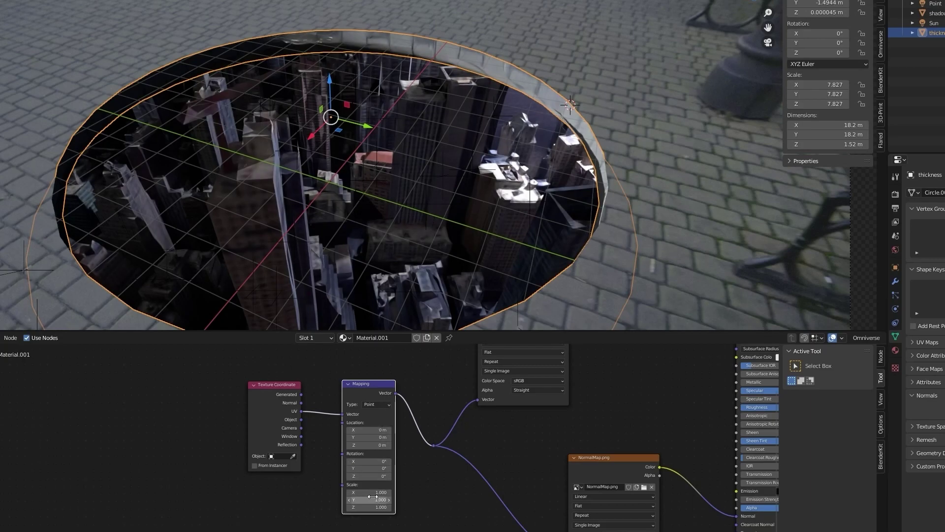
drag(372, 503, 451, 496)
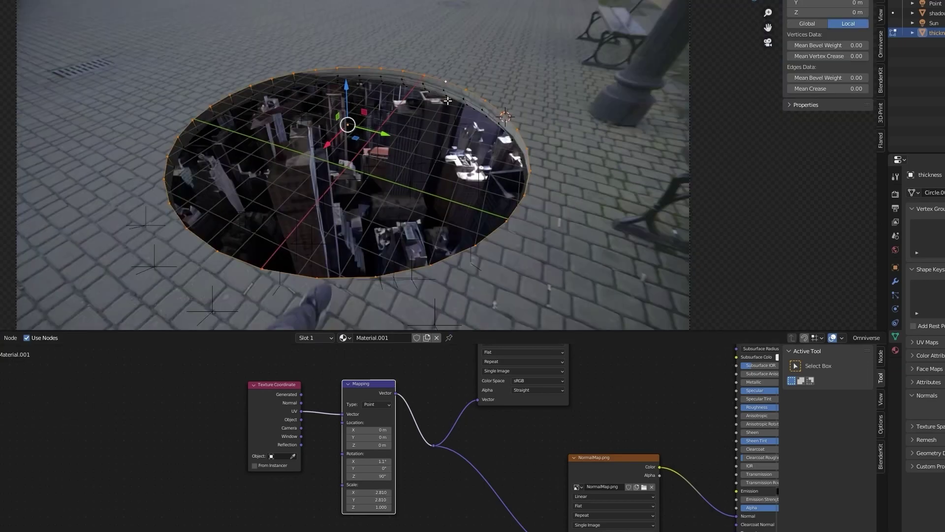
key(g)
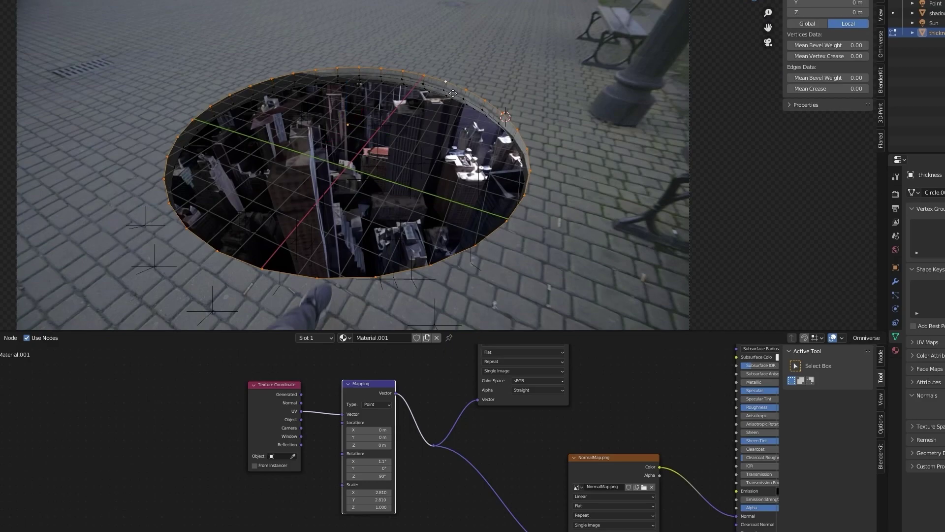
key(z)
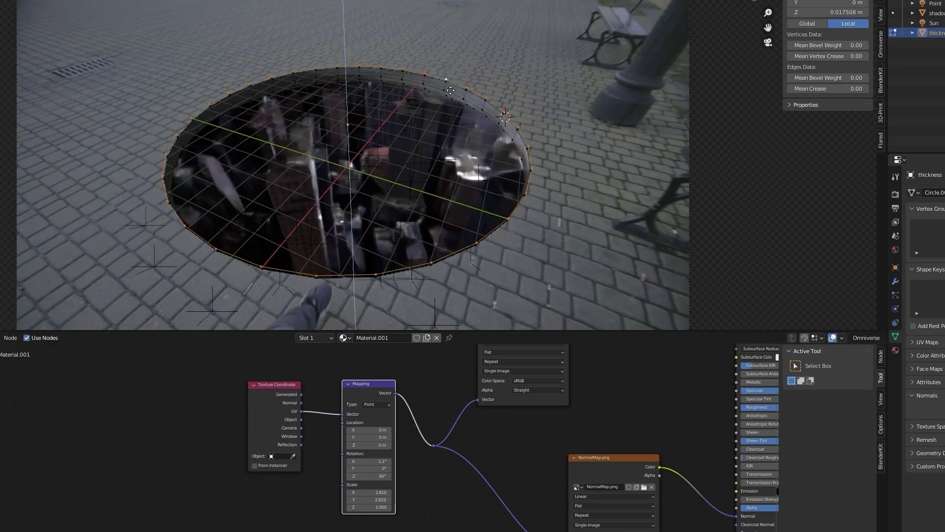
click(449, 92)
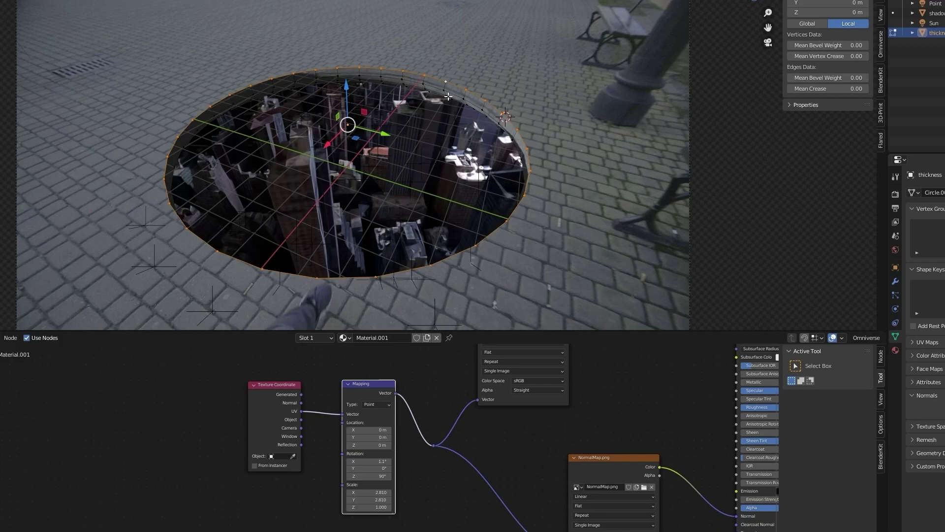
Separate the selected upper rim loop of the wall into its own object and return to Object Mode
key(p)
click(448, 92)
key(Tab)
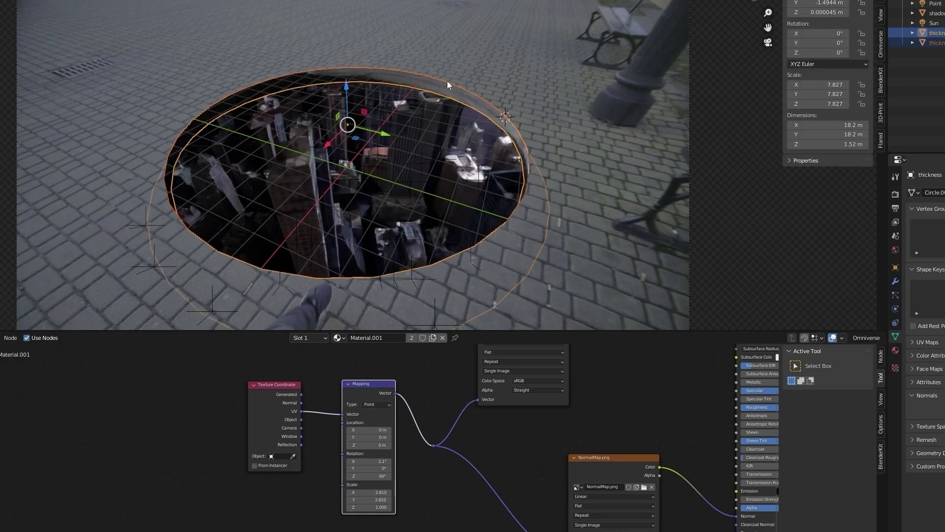
Select the separated rim object and rename it portal
click(446, 78)
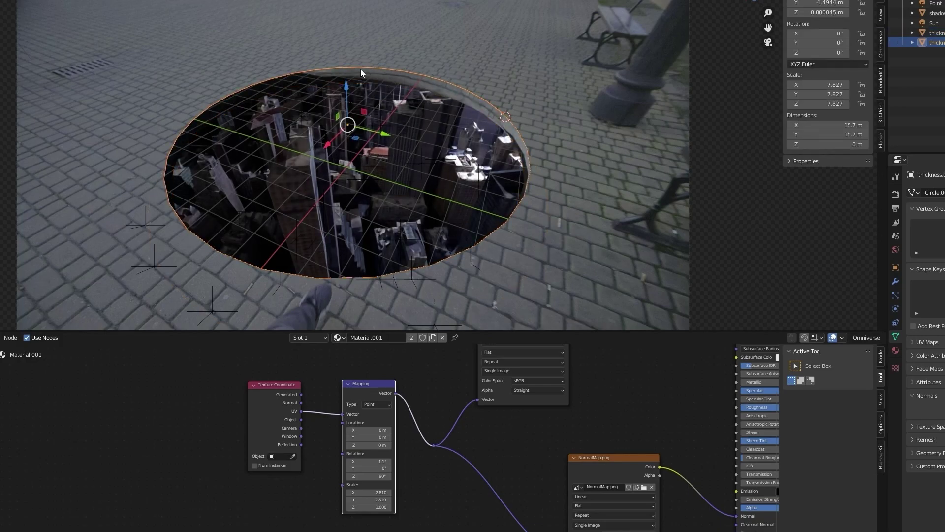
middle_drag(237, 216, 237, 315)
key(KP_0)
key(F2)
text(portal)
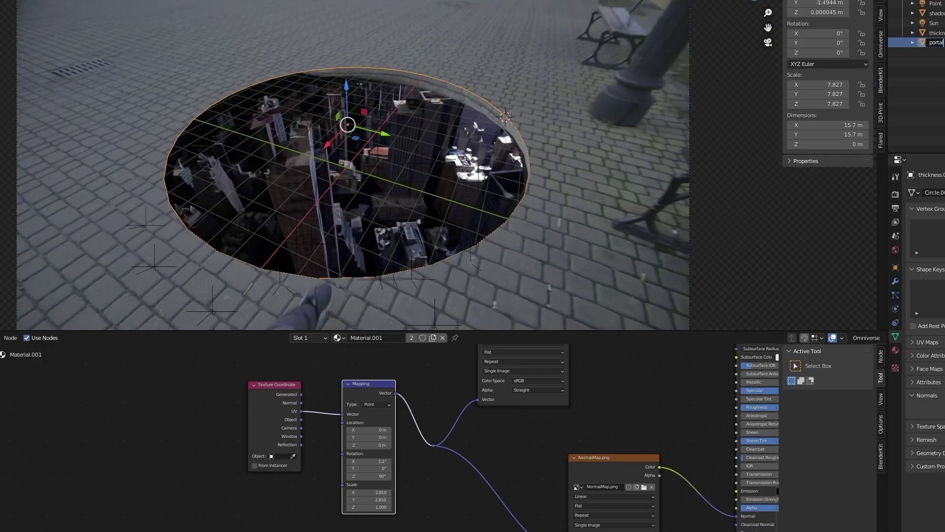
key(Return)
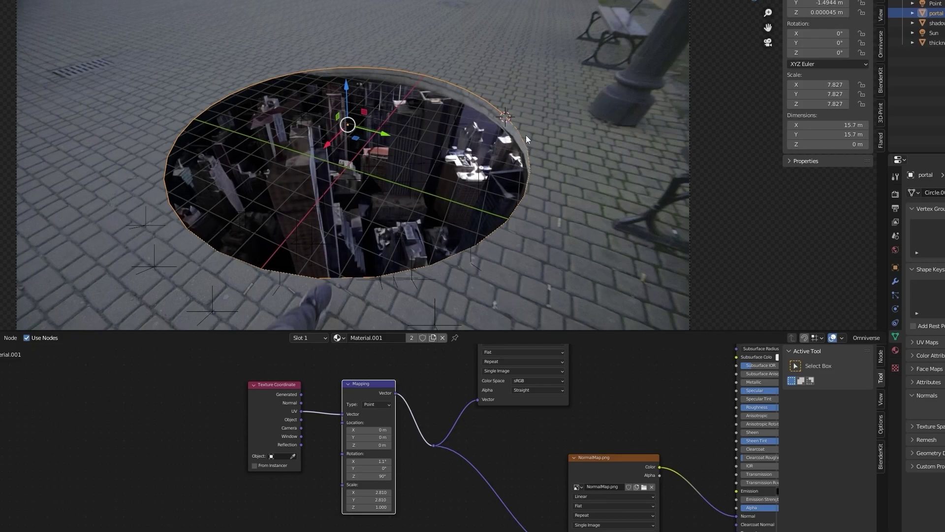
Fill the portal object's circular edge loop with faces using Grid Fill
key(Tab)
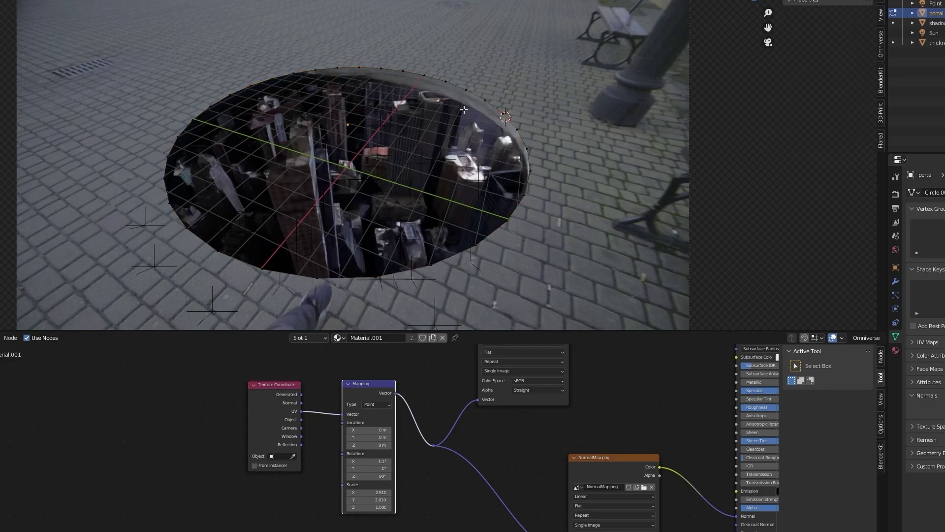
key(F3)
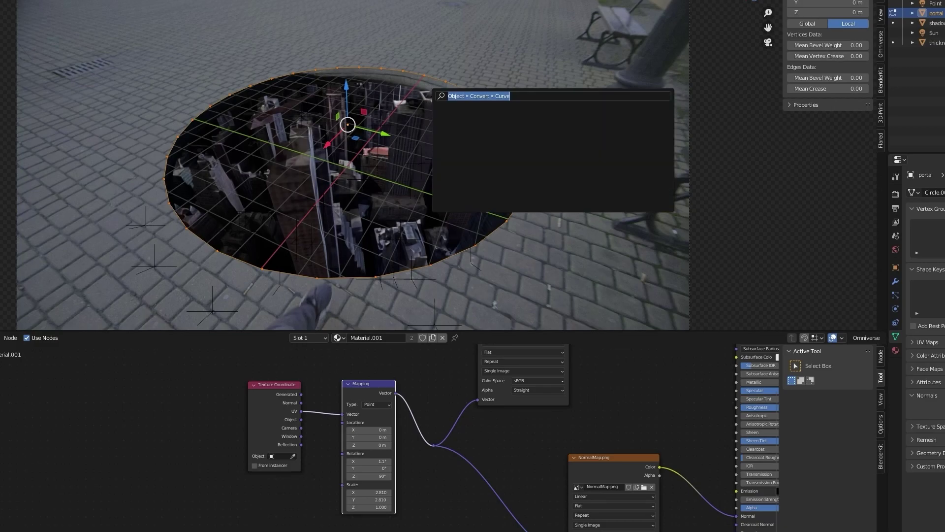
key(BackSpace)
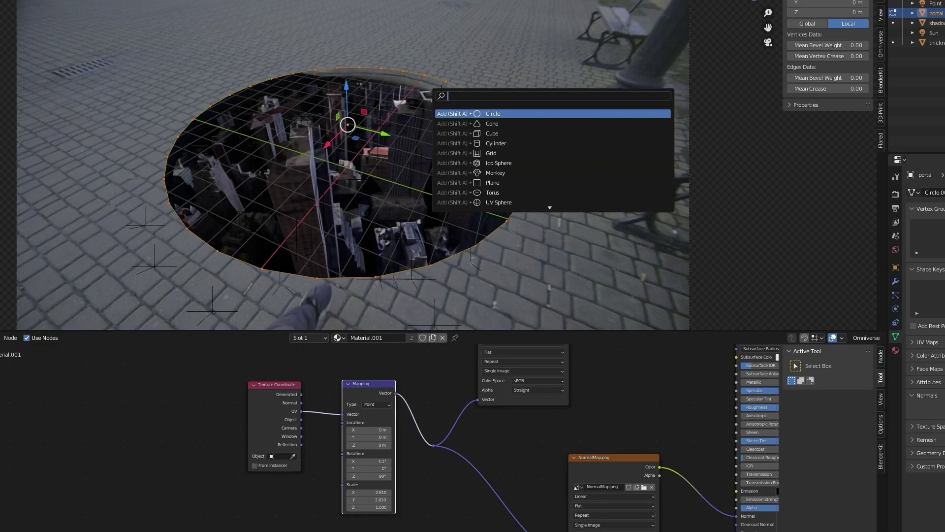
text(grid)
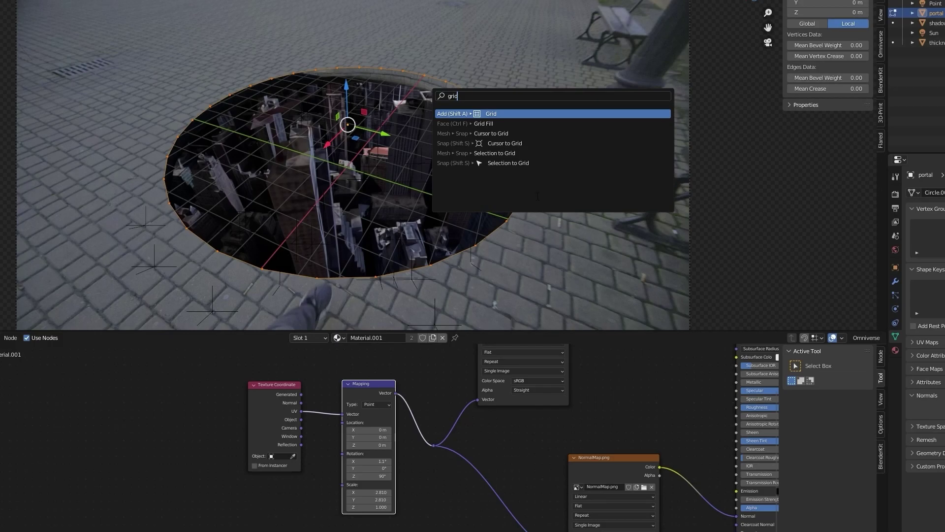
key(Down)
key(Return)
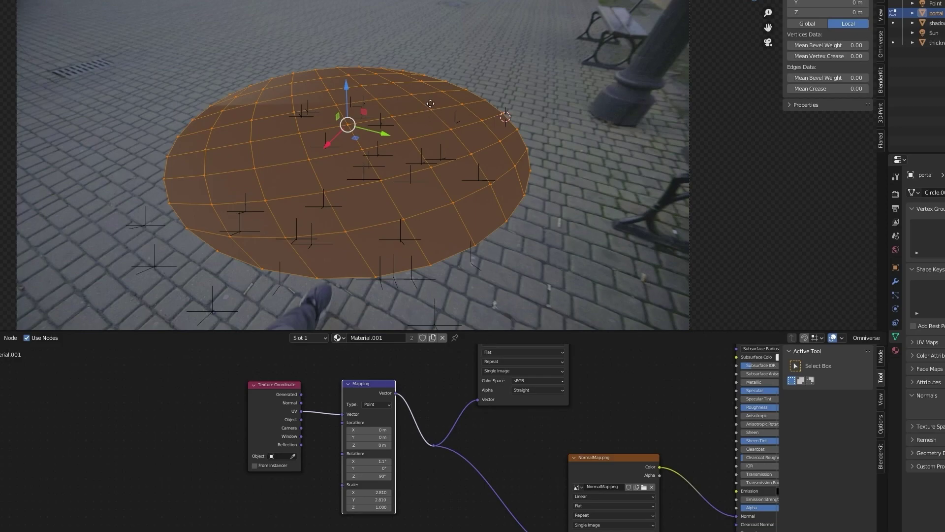
Extrude the filled portal disc about 1.1 m upward and lower the object along Z to about -0.78 m
key(e)
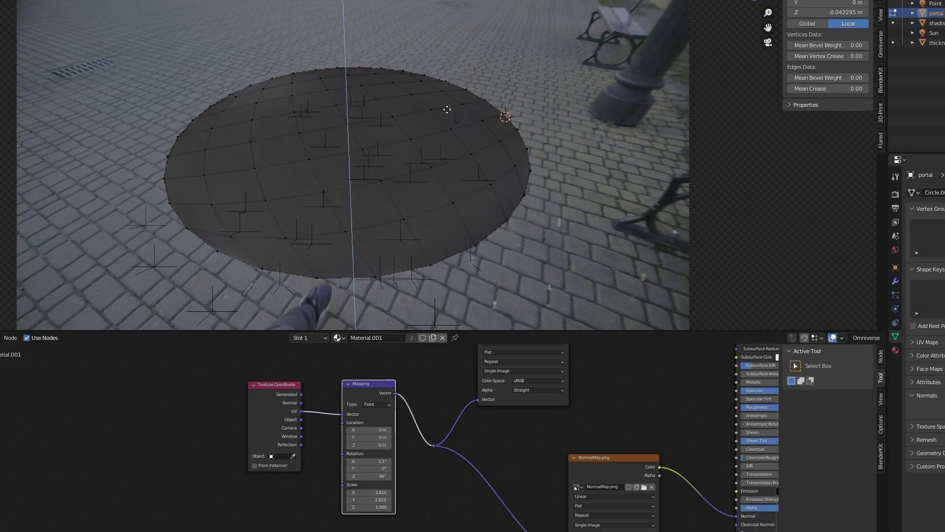
click(449, 85)
key(Tab)
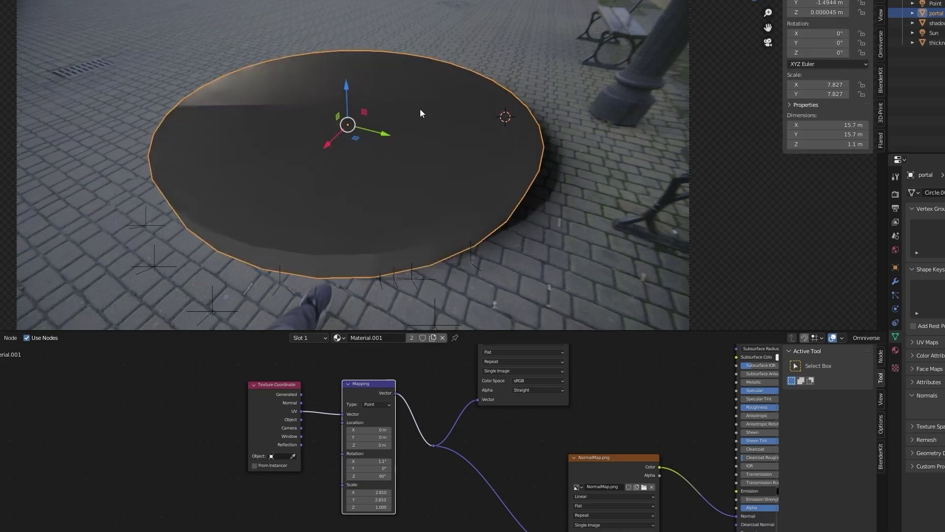
drag(348, 91, 353, 122)
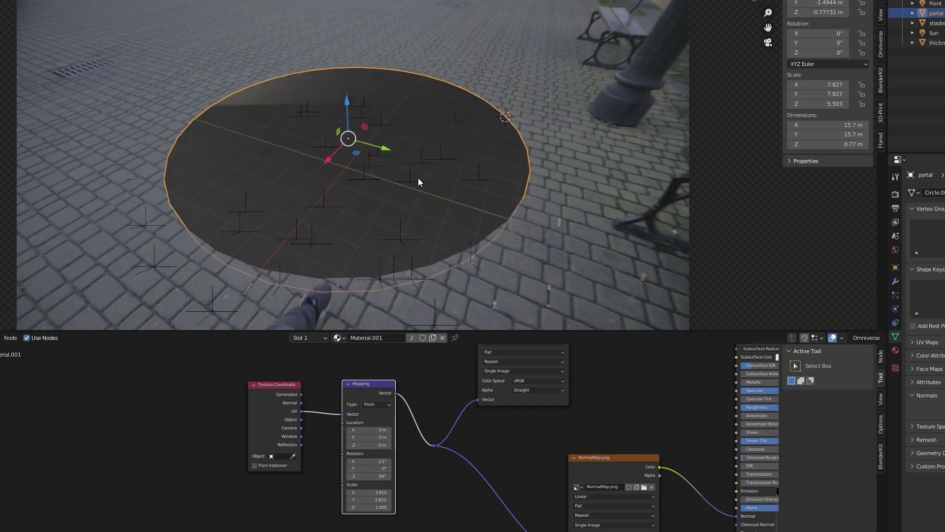
Unwrap the portal mesh with Cube Projection and set the object's origin to its geometry
key(Tab)
key(u)
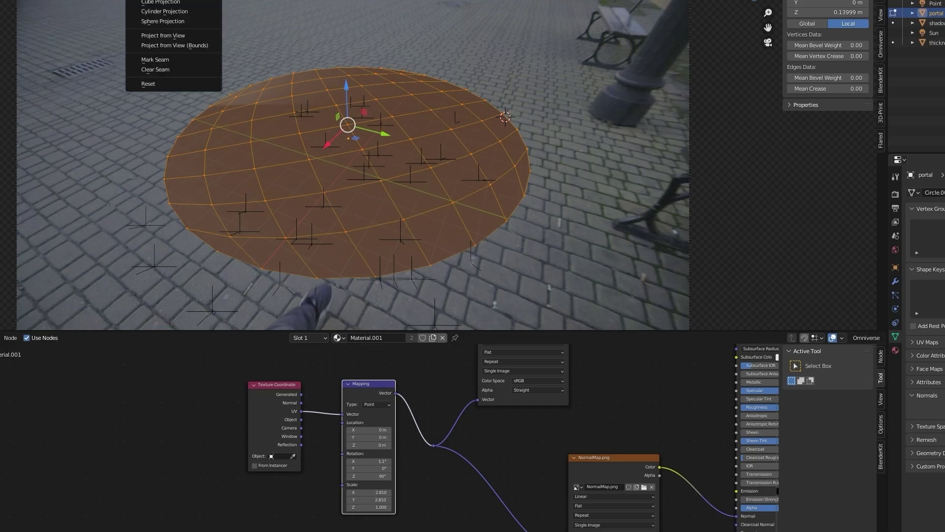
click(158, 0)
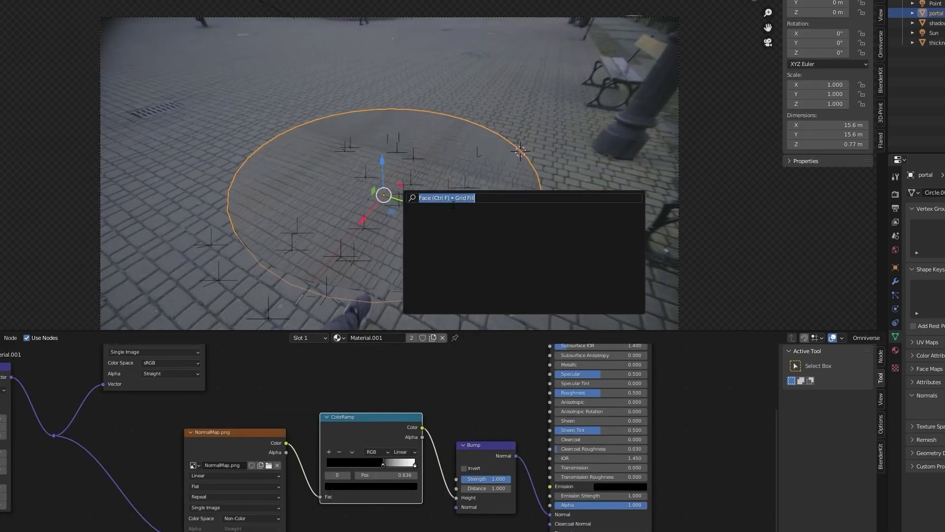
text(origi)
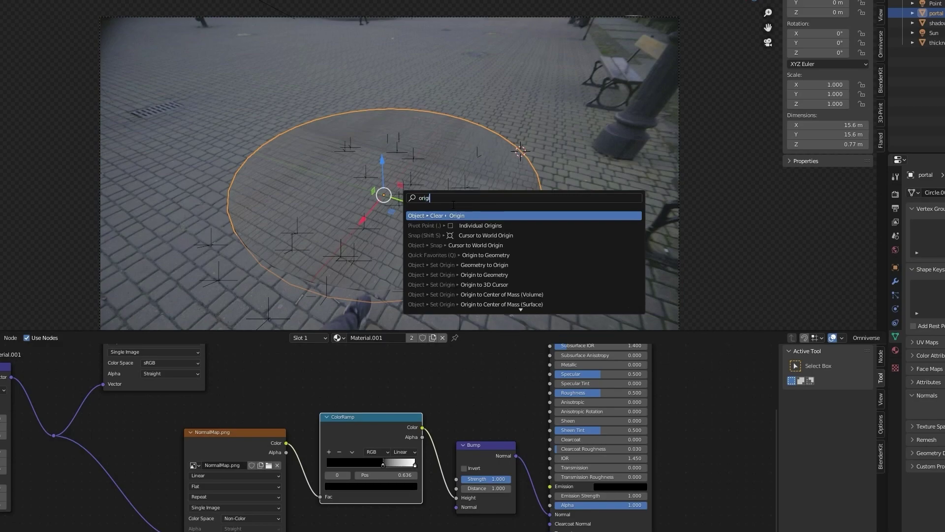
click(523, 255)
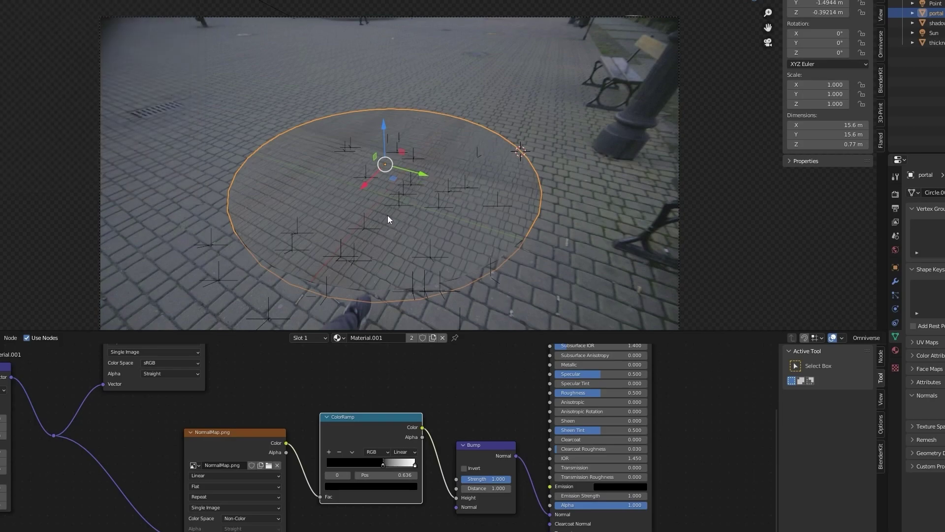
Shatter the portal object with Cell Fracture, using Own Particles as point source and a source limit of 300
key(F3)
text(cell)
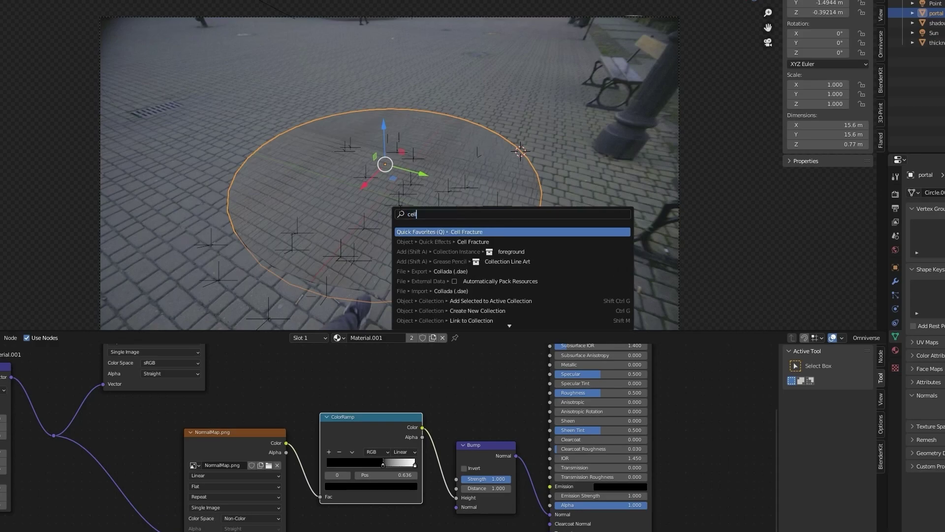
click(476, 231)
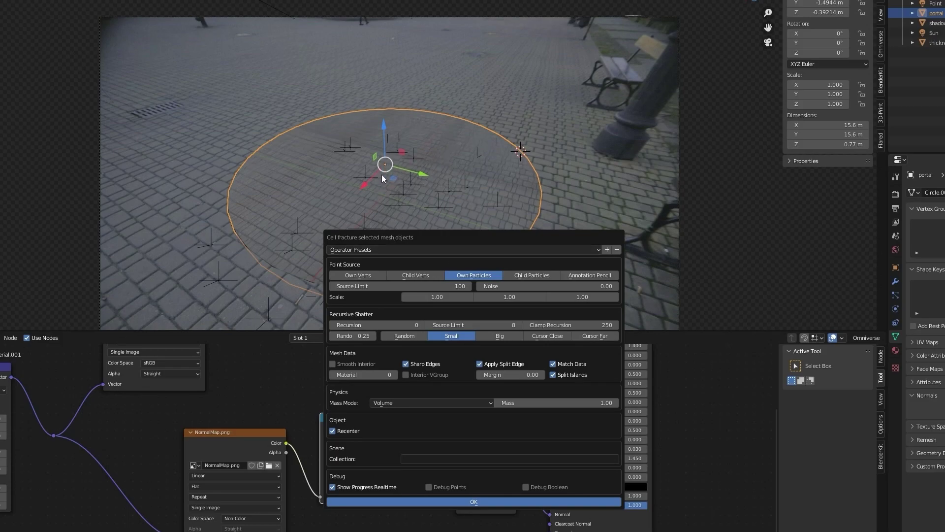
click(447, 279)
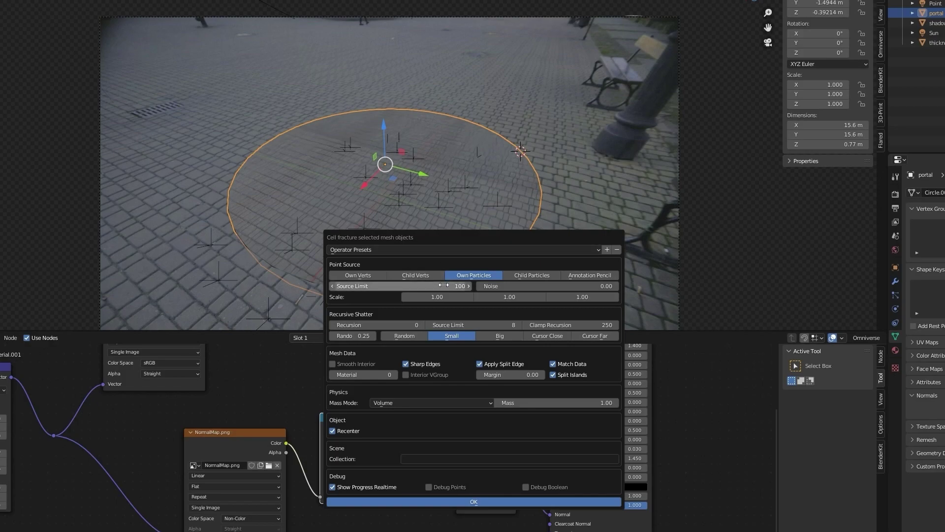
text(300)
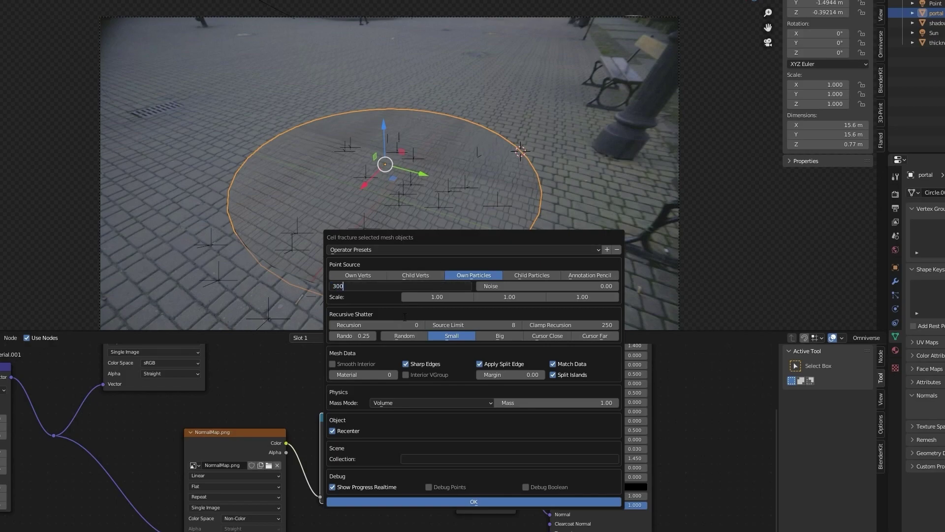
key(Return)
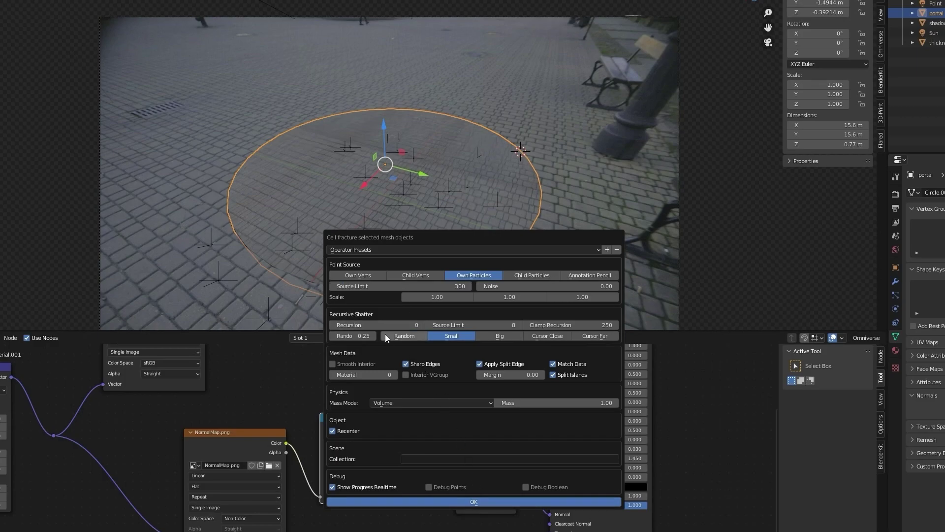
click(494, 502)
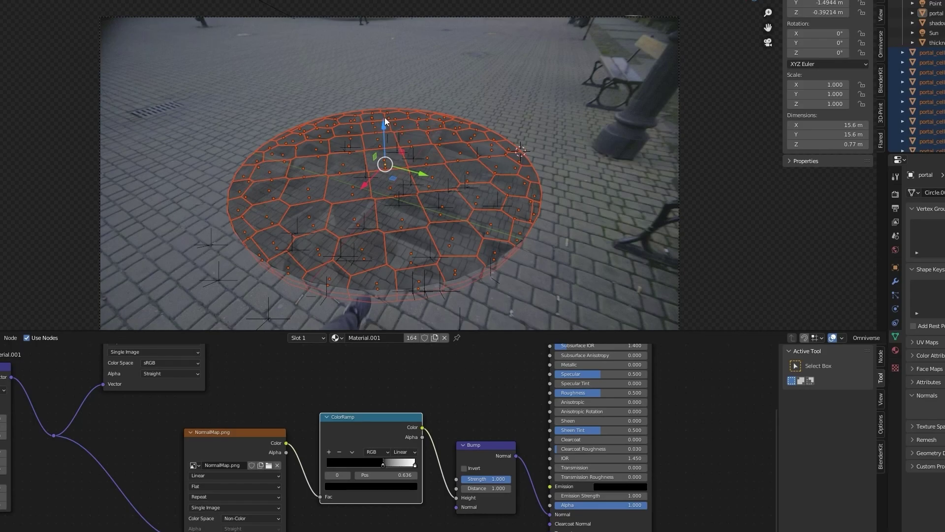
Move all fractured portal pieces into a new collection named bricks
drag(408, 167, 428, 89)
key(ctrl+z)
key(m)
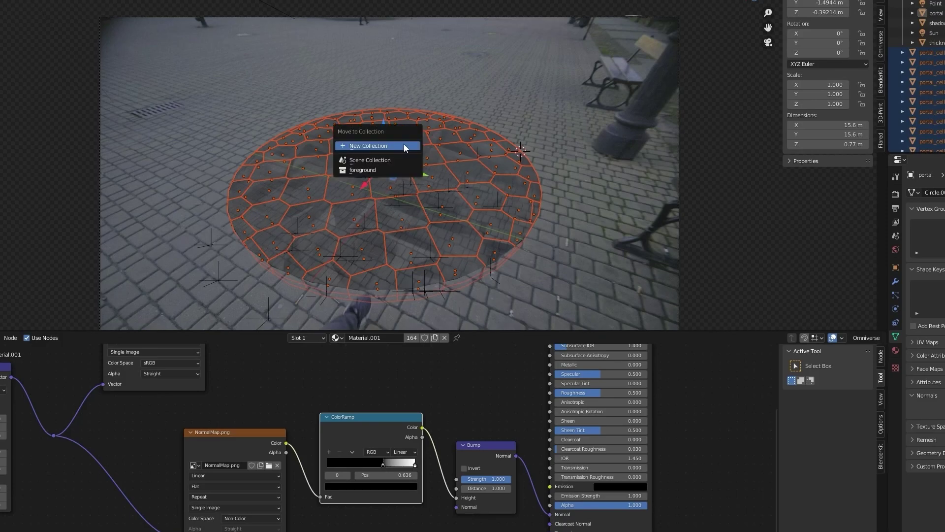
click(399, 146)
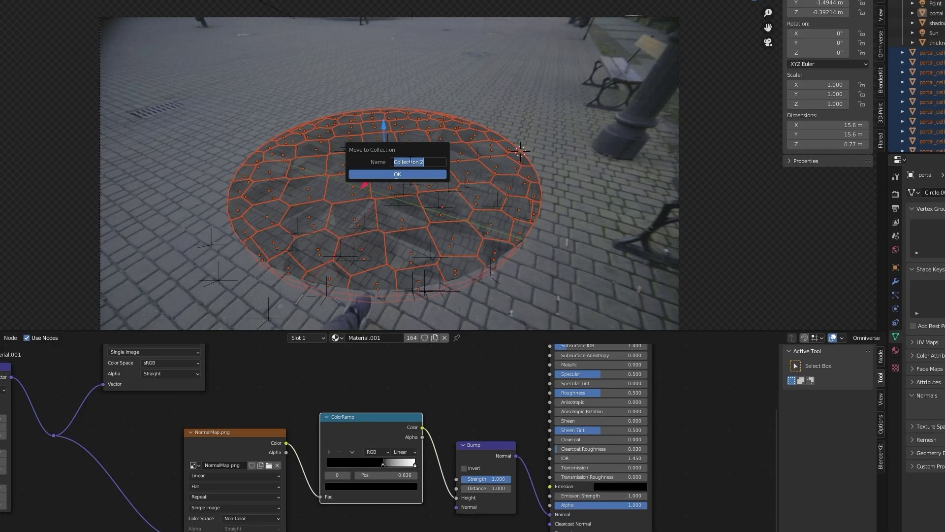
text(tiles)
key(BackSpace)
key(BackSpace)
key(BackSpace)
key(BackSpace)
key(BackSpace)
text(bricks)
key(Return)
click(436, 176)
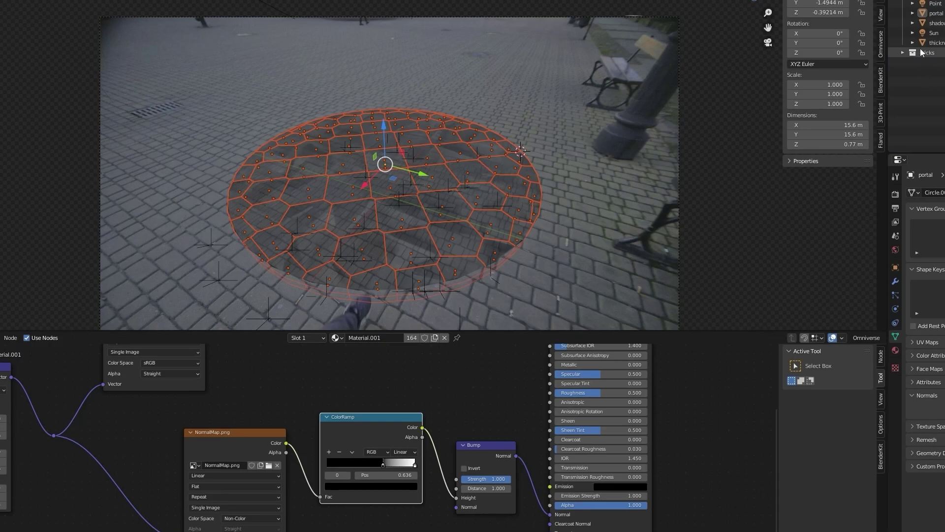
Hide the original unfractured portal object so only the separate pieces are left in the hole
click(498, 176)
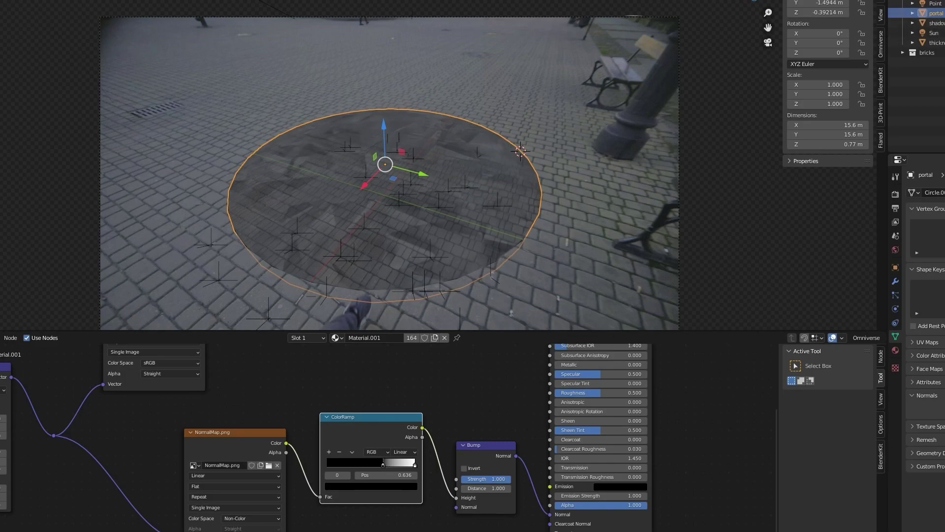
key(h)
click(476, 153)
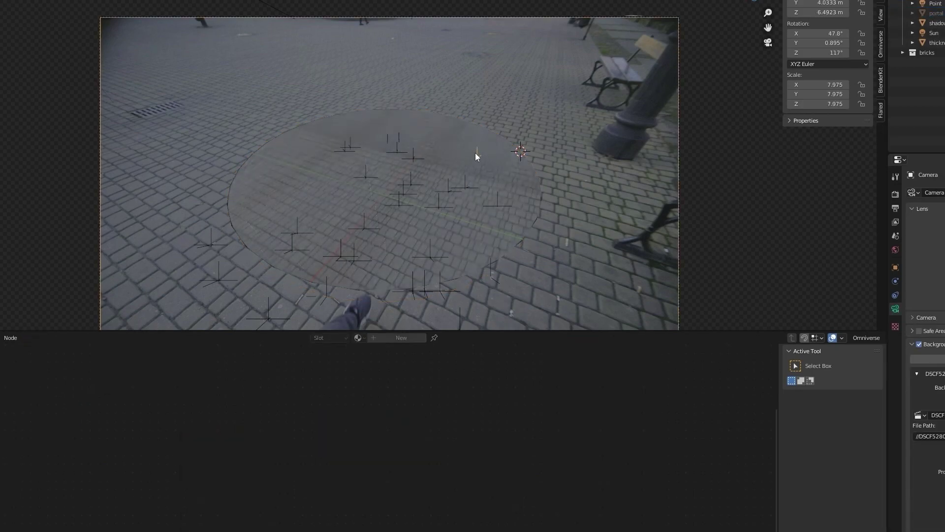
click(439, 179)
key(g)
click(415, 230)
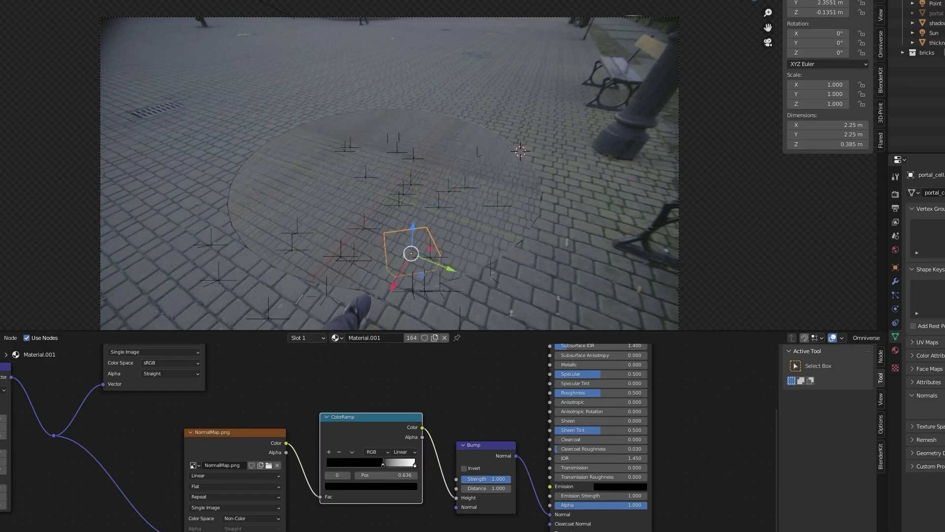
Switch the viewport to Solid shading and select all objects of the bricks collection, with one piece active
click(927, 54)
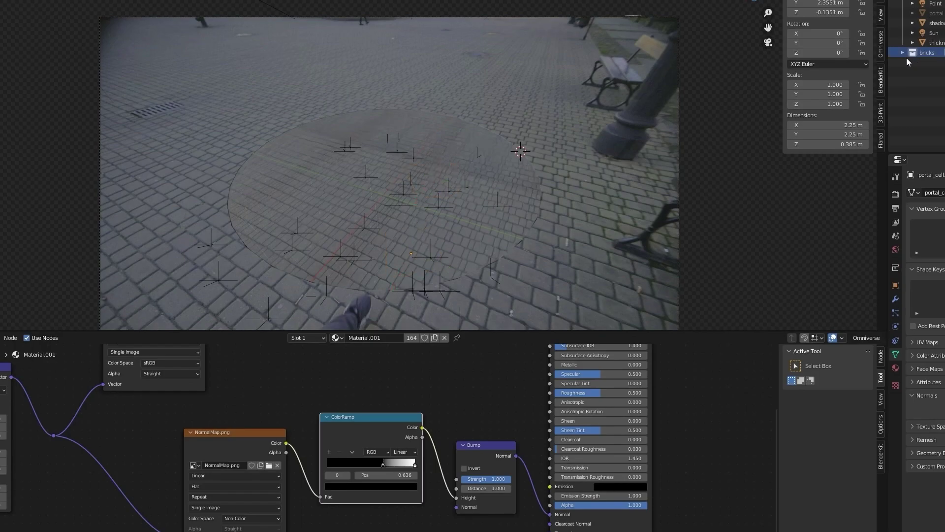
key(z)
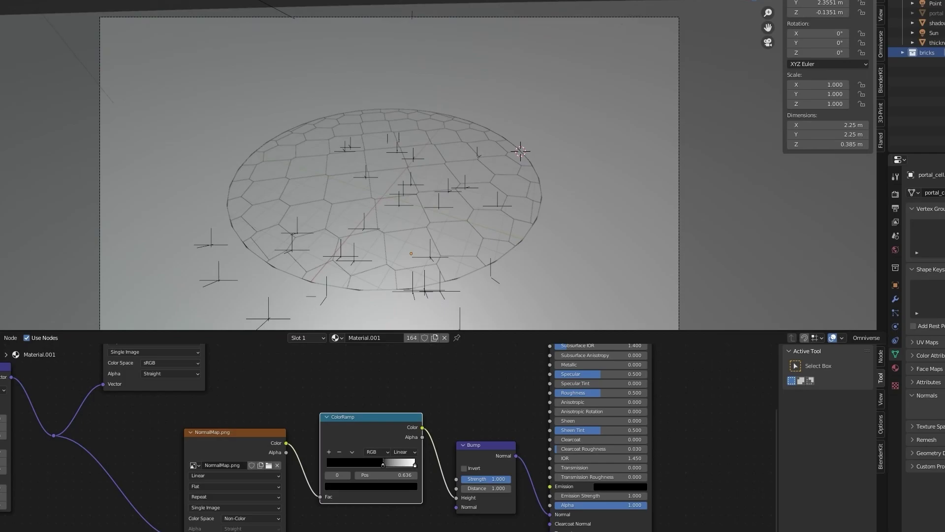
click(480, 164)
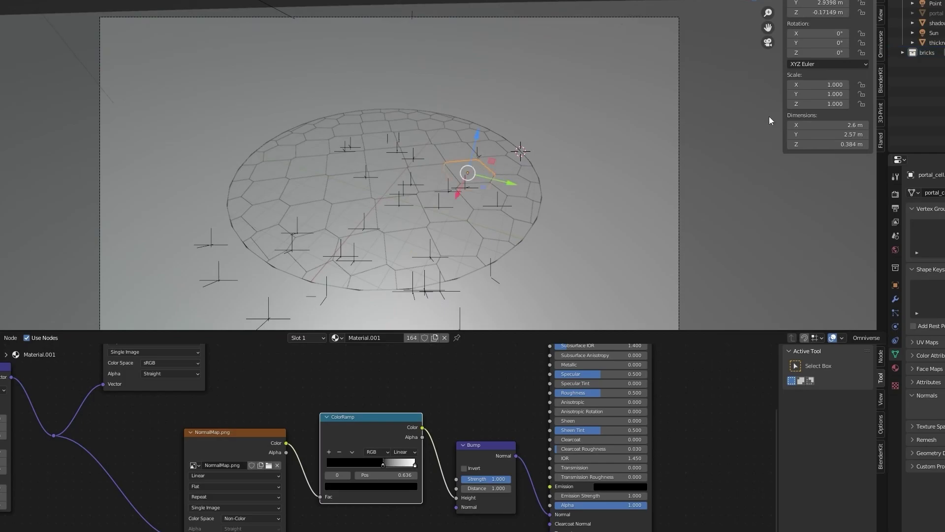
click(922, 54)
click(903, 53)
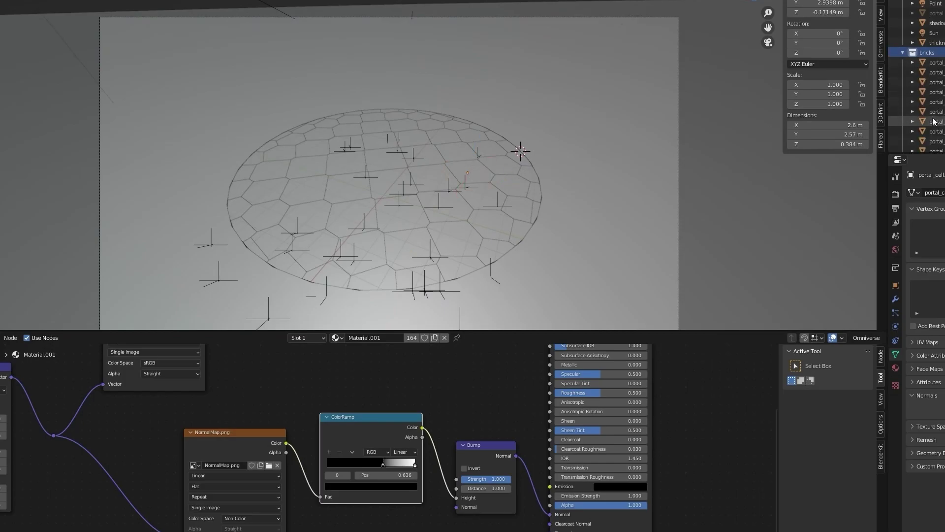
click(936, 63)
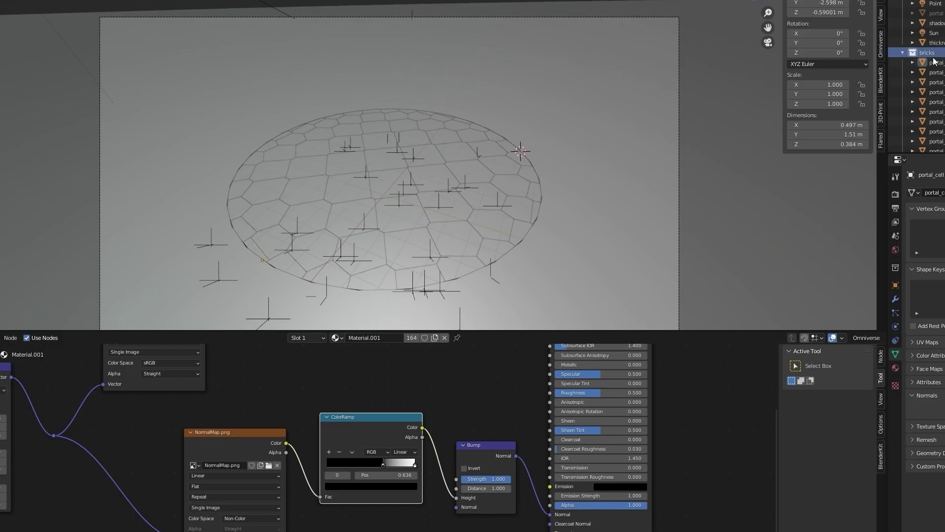
right_click(925, 52)
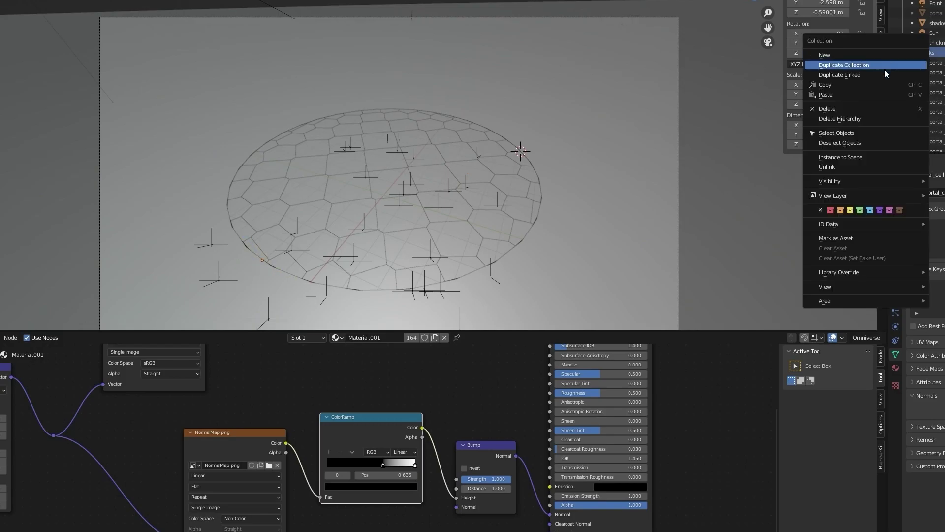
click(882, 133)
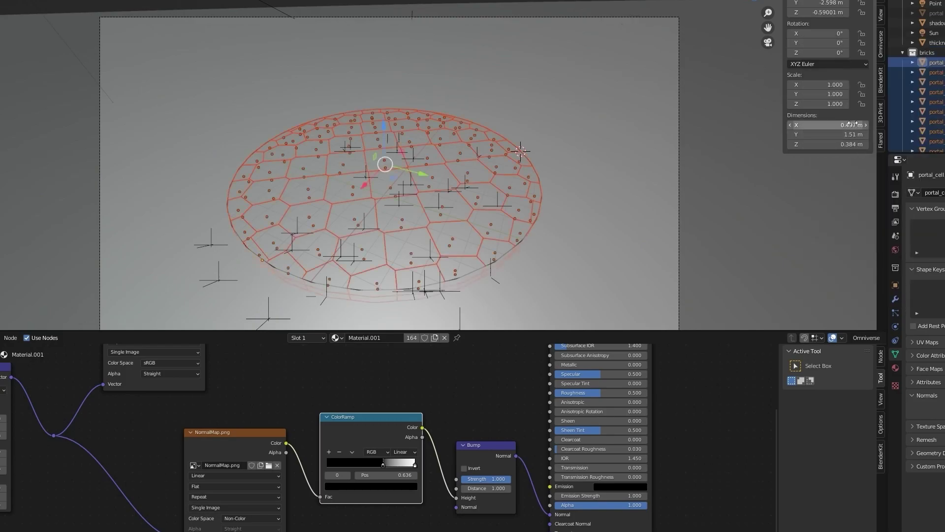
shift+click(452, 172)
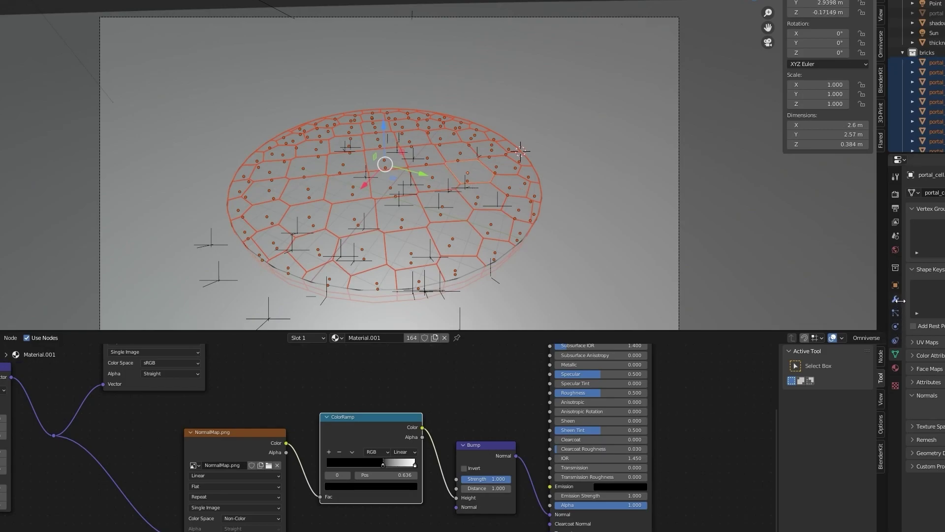
Add Rigid Body physics to the active piece and copy its settings to all other selected pieces
click(896, 328)
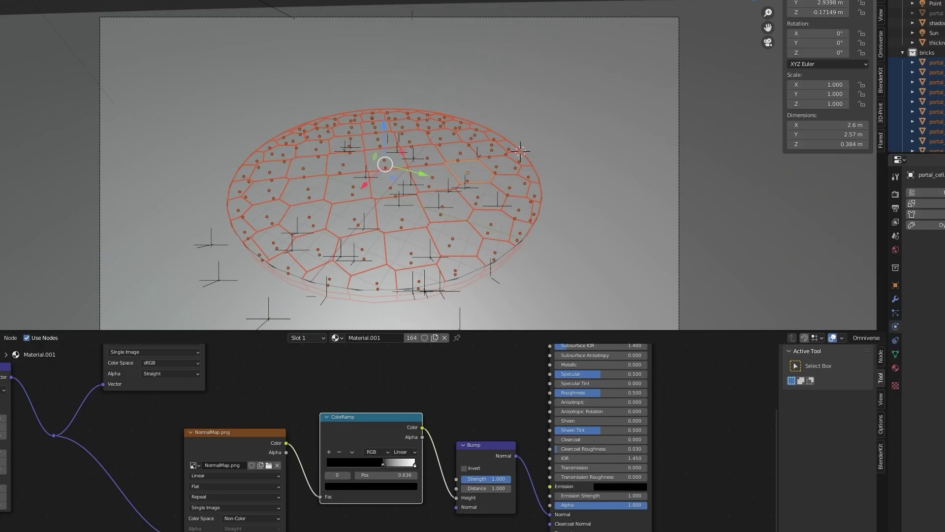
click(944, 214)
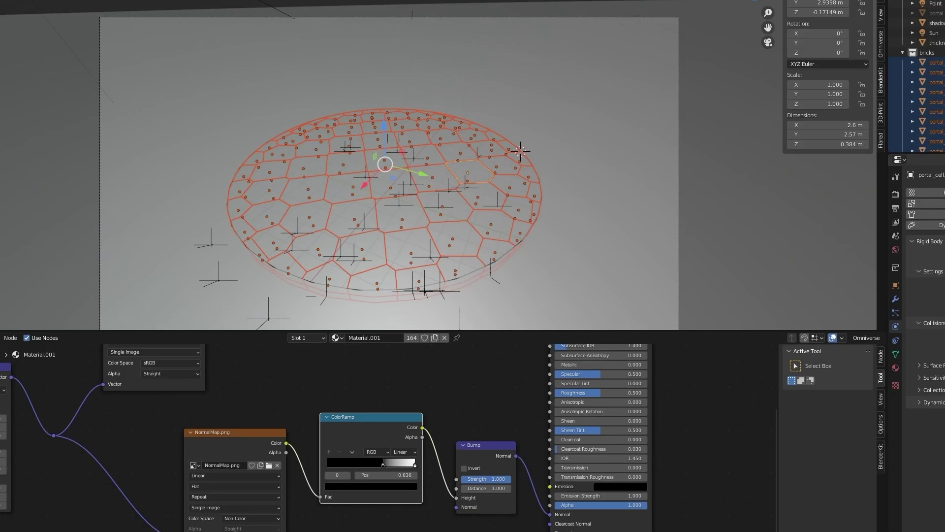
right_click(944, 288)
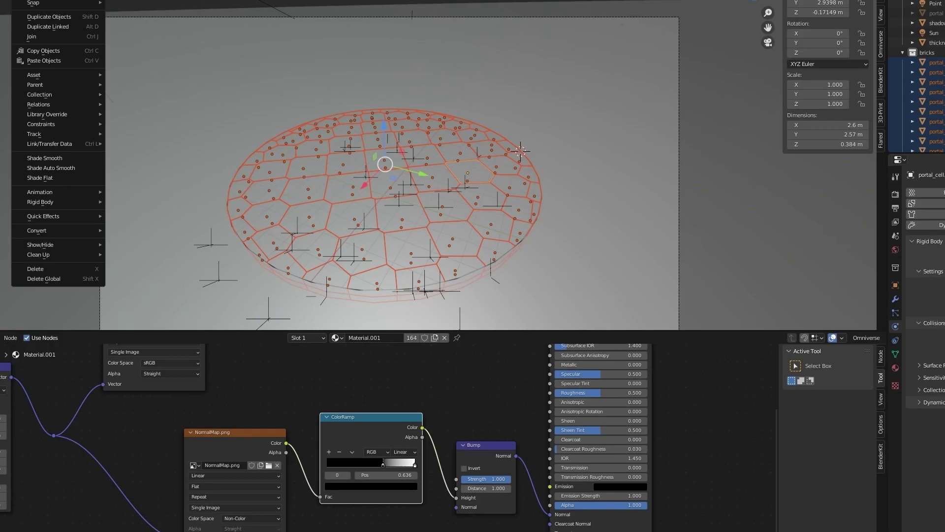
mouse_move(82, 201)
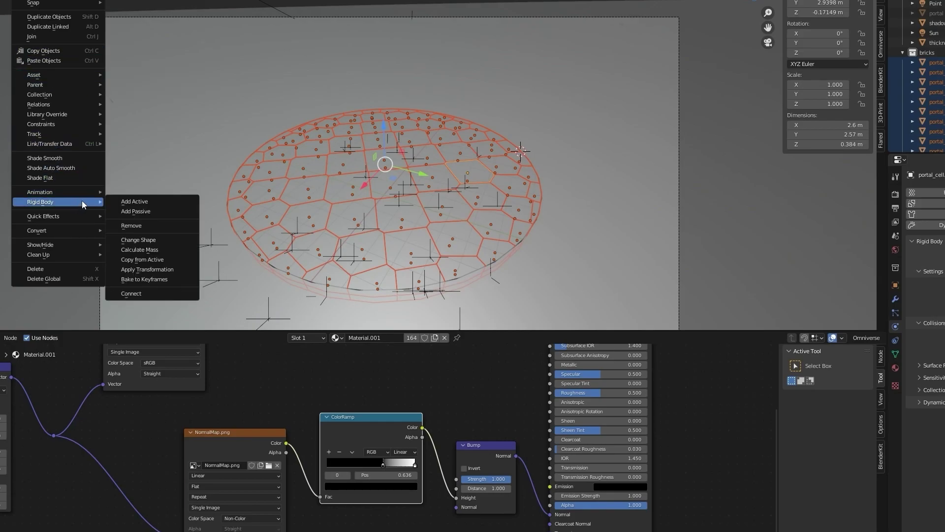
click(156, 259)
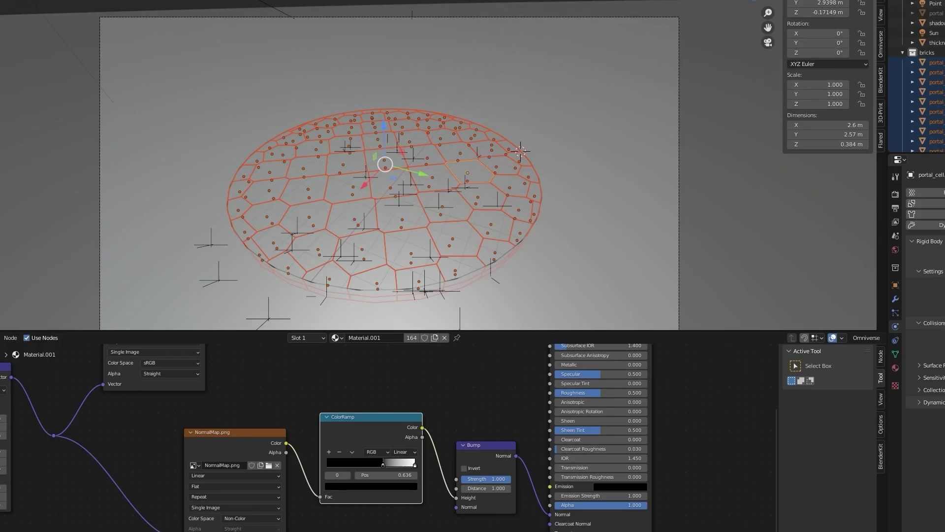
Play the animation several times to examine how the rigid-body pieces behave, and return to the start frame
key(space)
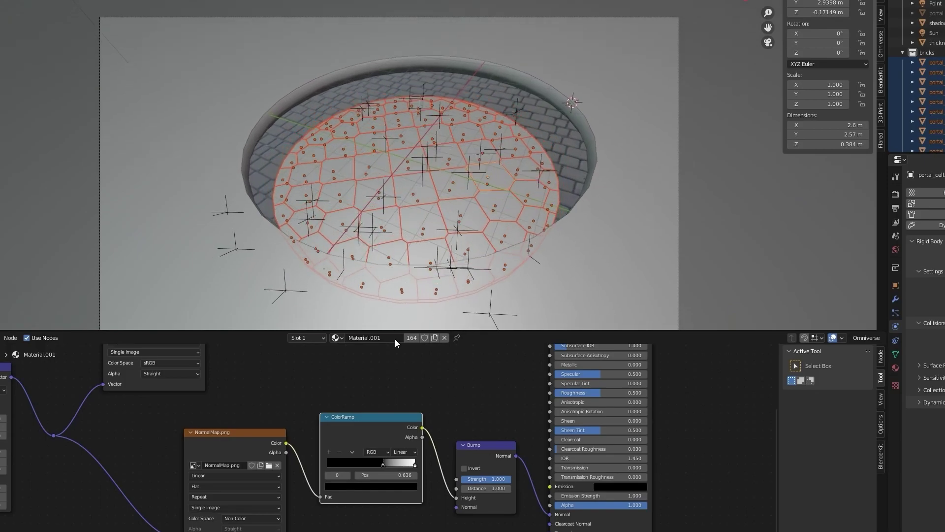
key(Escape)
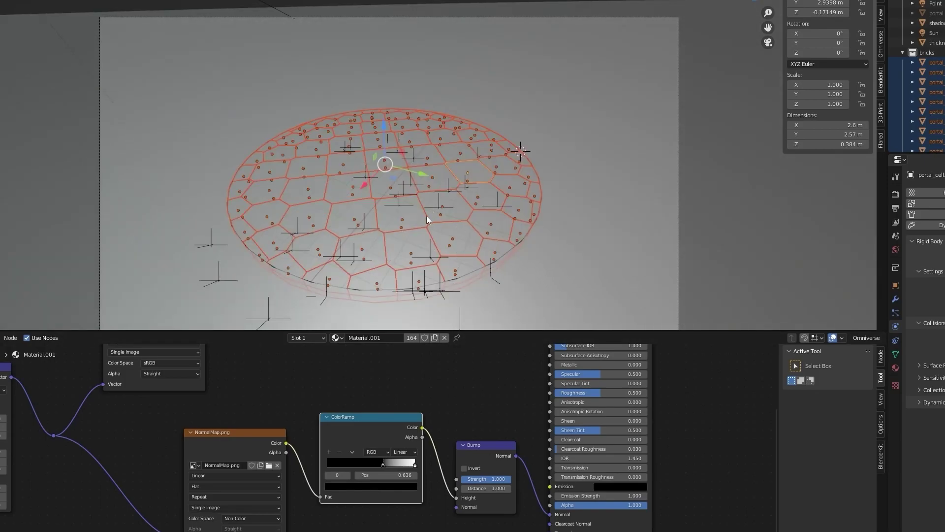
key(space)
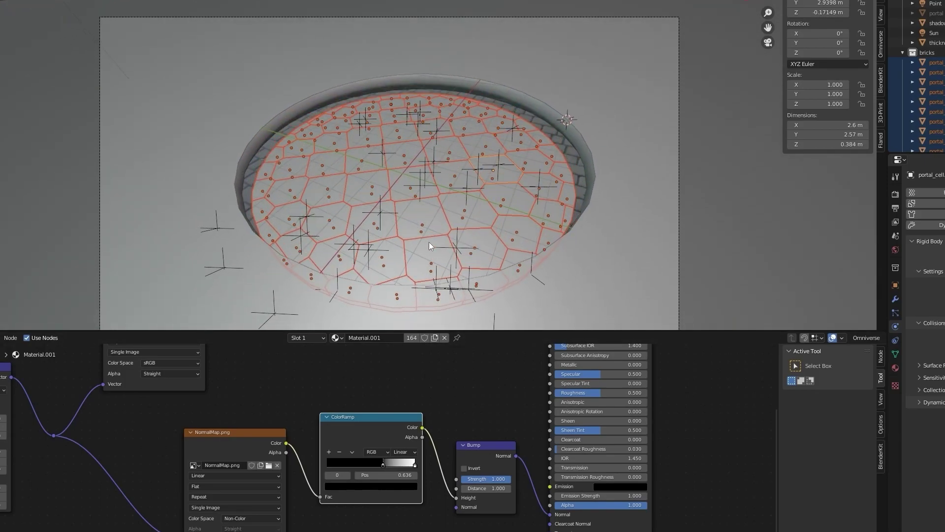
key(space)
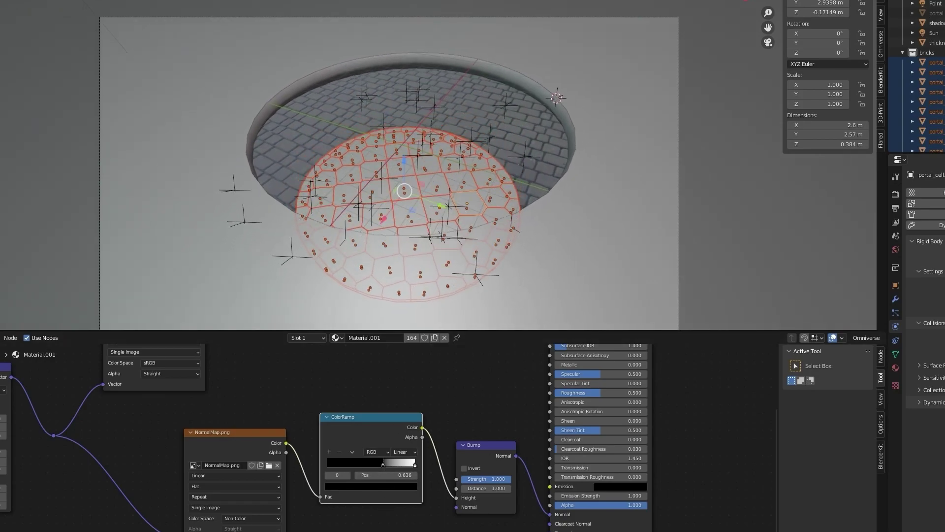
key(shift+Left)
key(space)
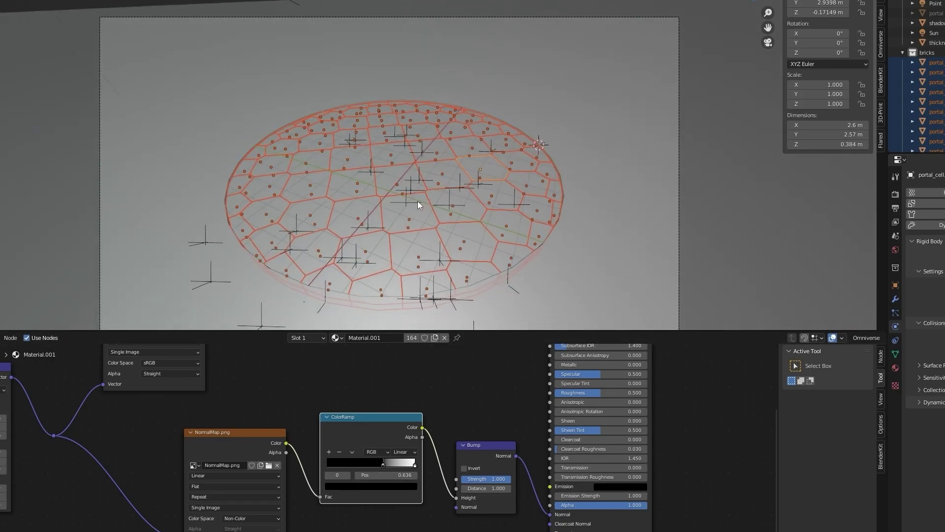
key(space)
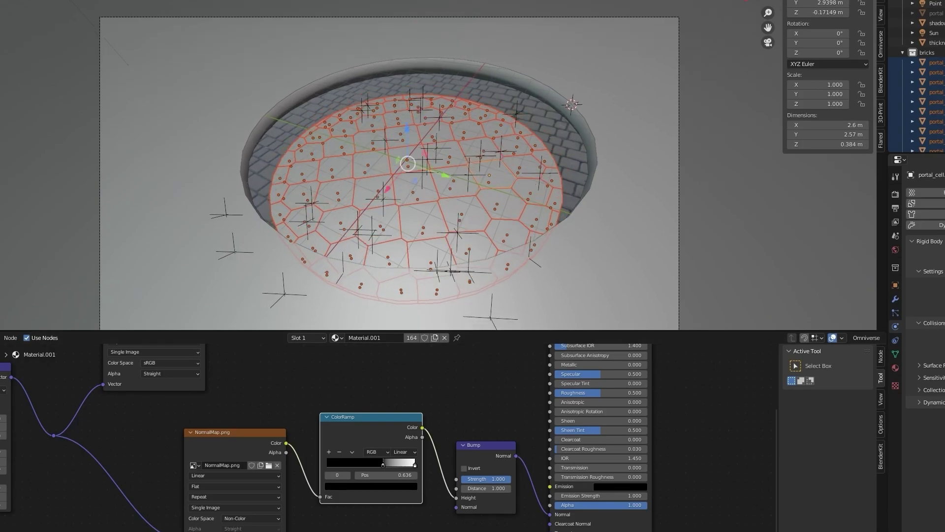
key(shift+Left)
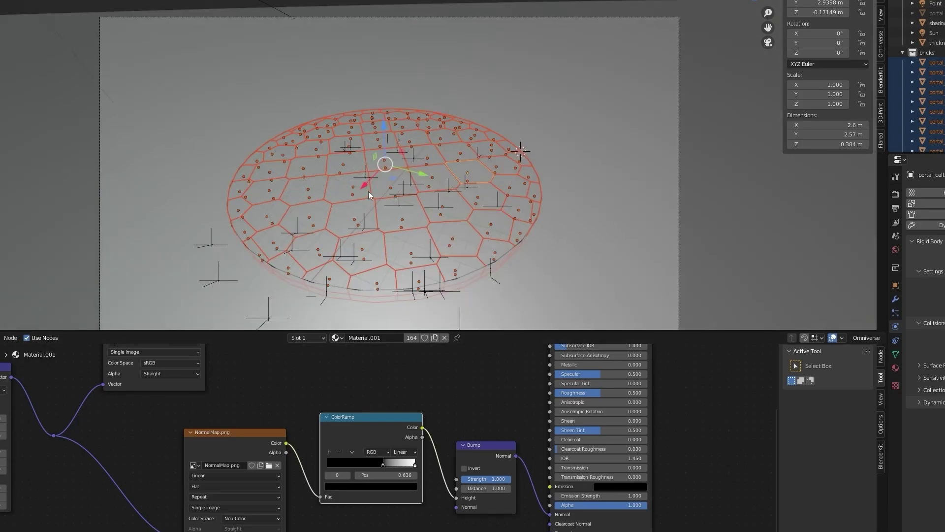
Add a Turbulence force field at the centre of the fractured disc and raise it along Z to about 1.7 m
key(shift+a)
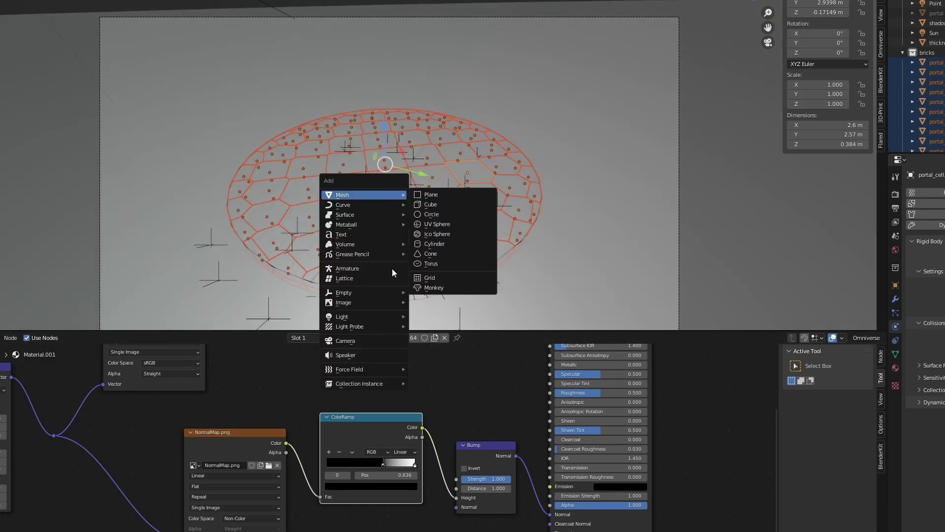
mouse_move(367, 369)
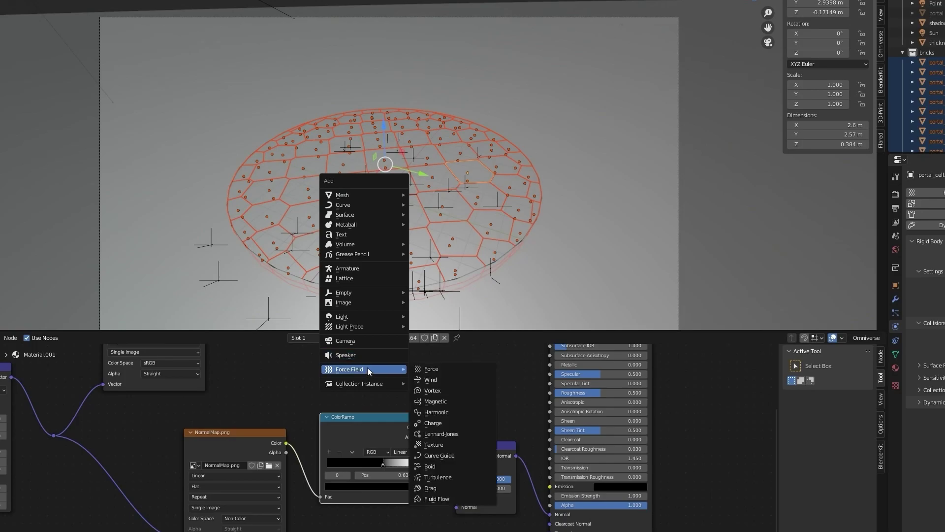
click(438, 477)
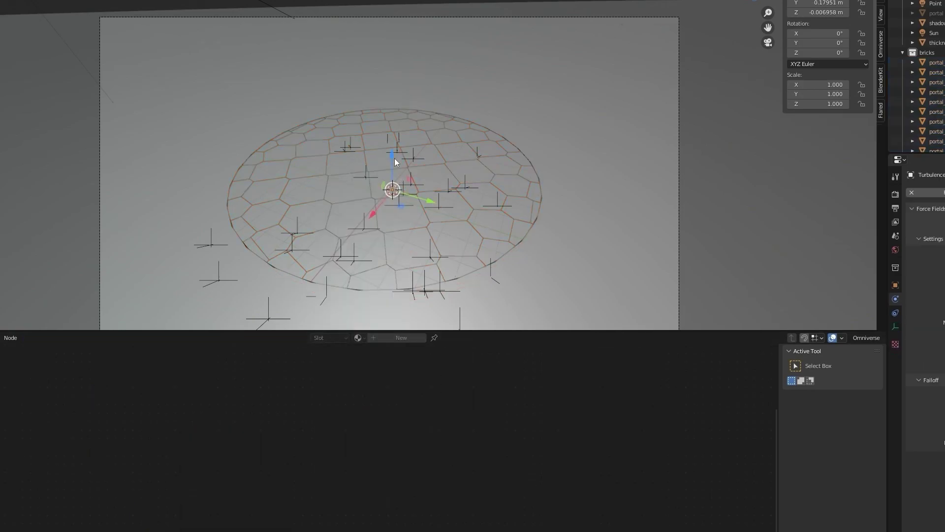
drag(395, 158, 398, 124)
key(space)
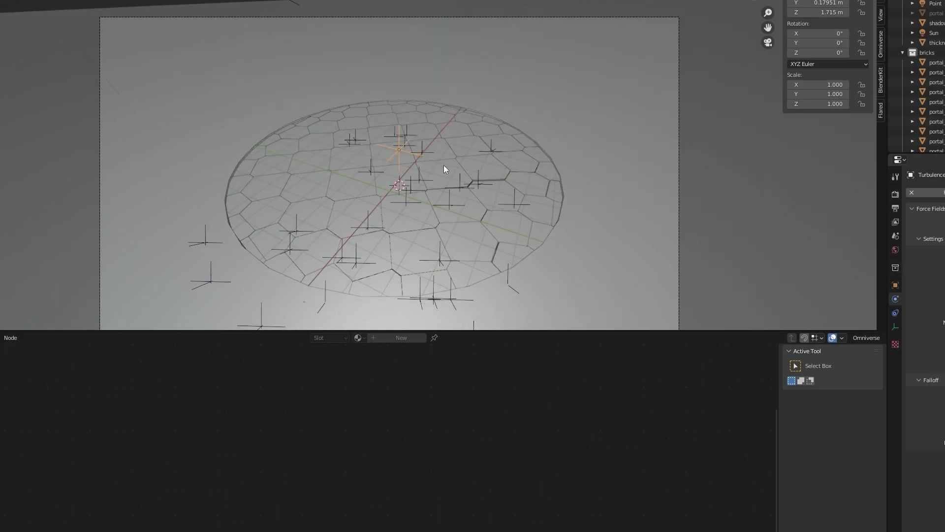